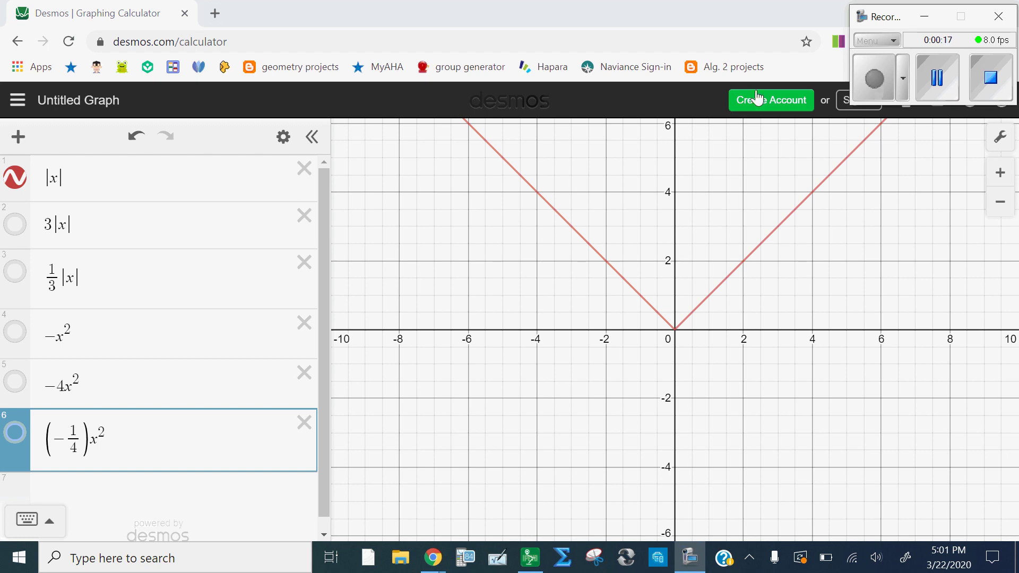
Change the first expression to |x| − 3 to shift its graph down, and restore it to |x|.
{"action": "left_click", "coordinate": [97, 175]}
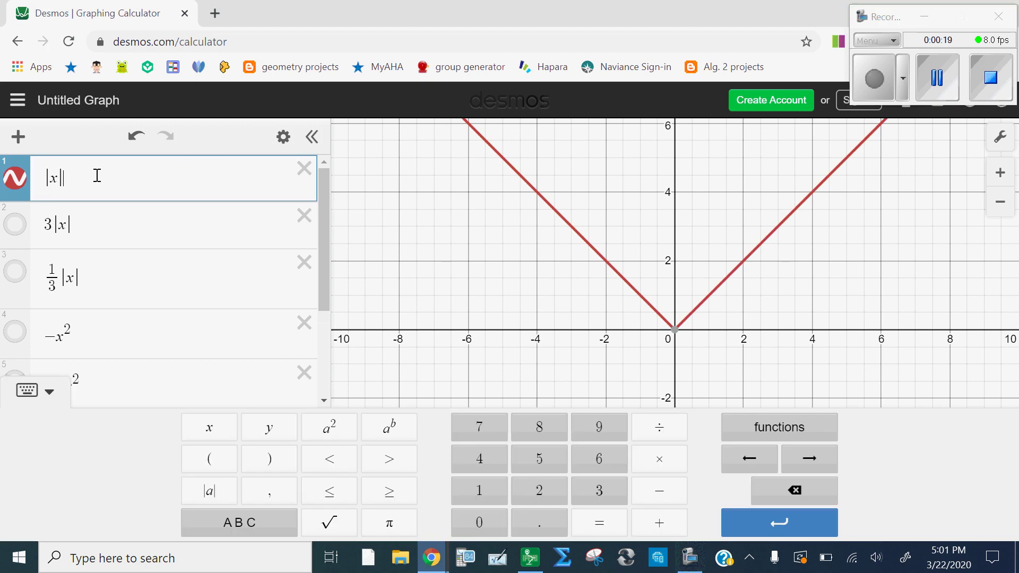
{"action": "type", "text": "-3"}
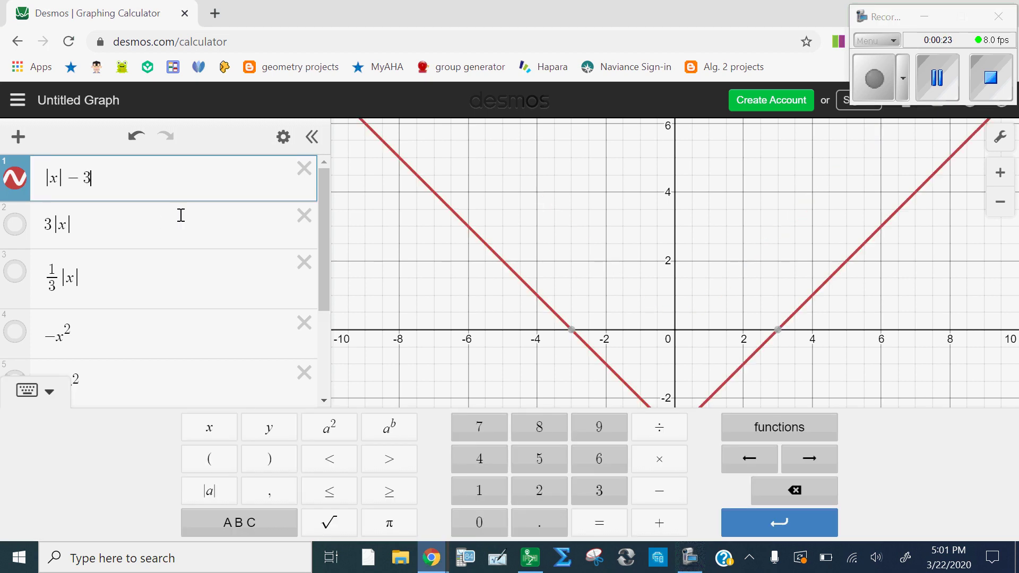
{"action": "key", "text": "BackSpace"}
{"action": "key", "text": "BackSpace"}
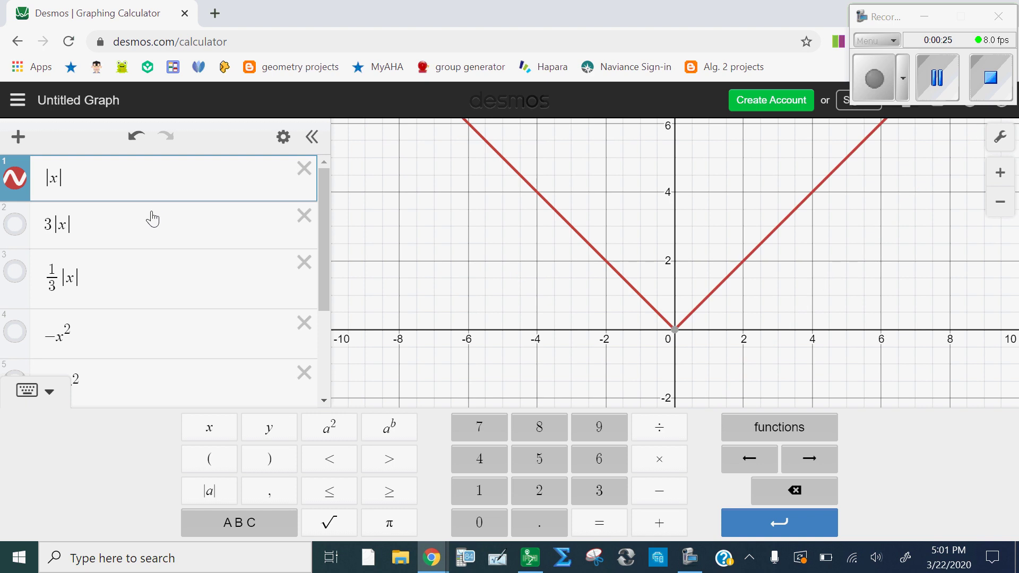
Change the first expression to |x − 3| to shift its graph right, and restore it to |x|.
{"action": "left_click", "coordinate": [60, 177]}
{"action": "type", "text": "-3"}
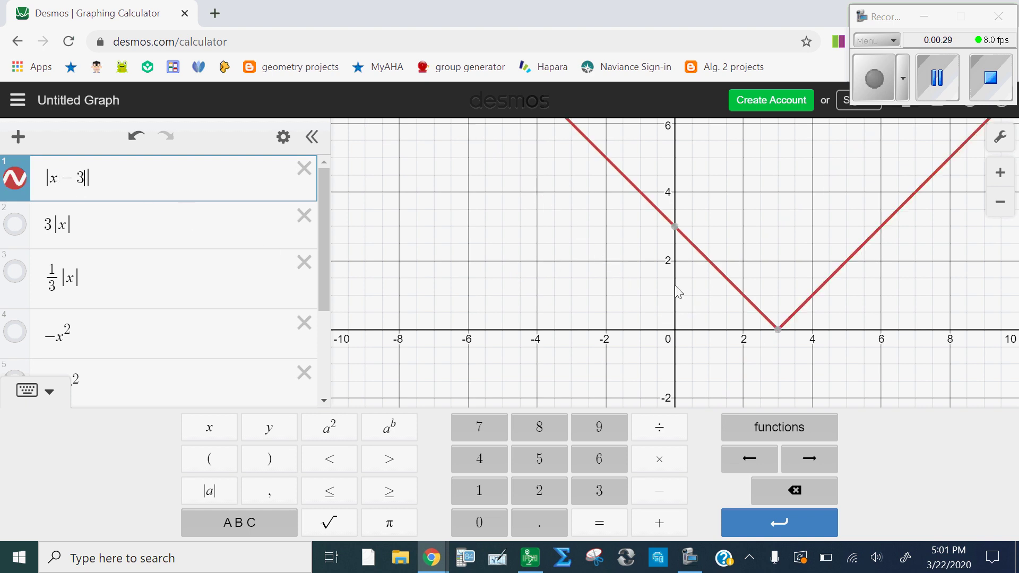
{"action": "mouse_move", "coordinate": [778, 332]}
{"action": "key", "text": "BackSpace"}
{"action": "key", "text": "BackSpace"}
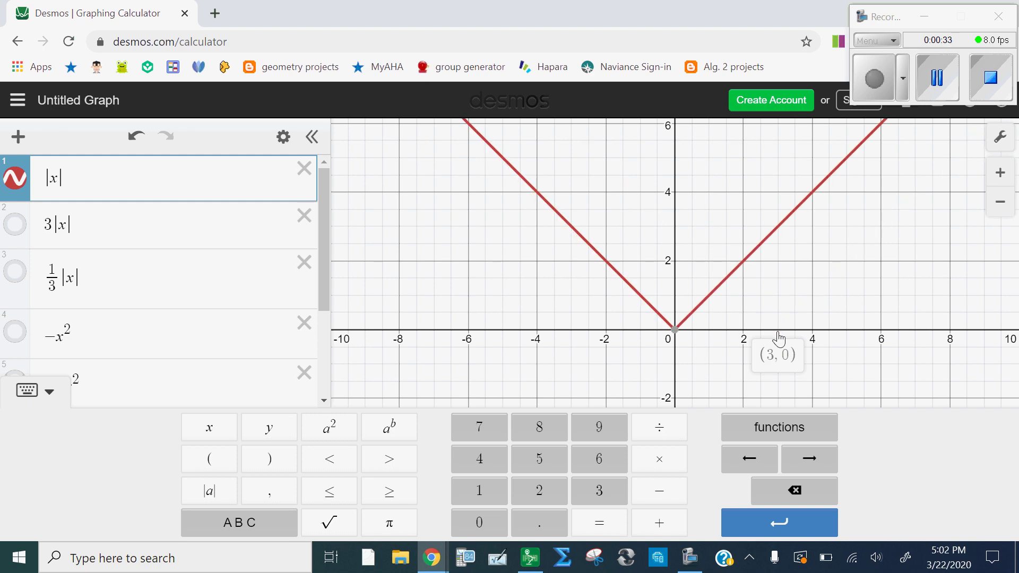
Change the first expression to |x + 3| to shift its graph left, and restore it to |x|.
{"action": "type", "text": "+3"}
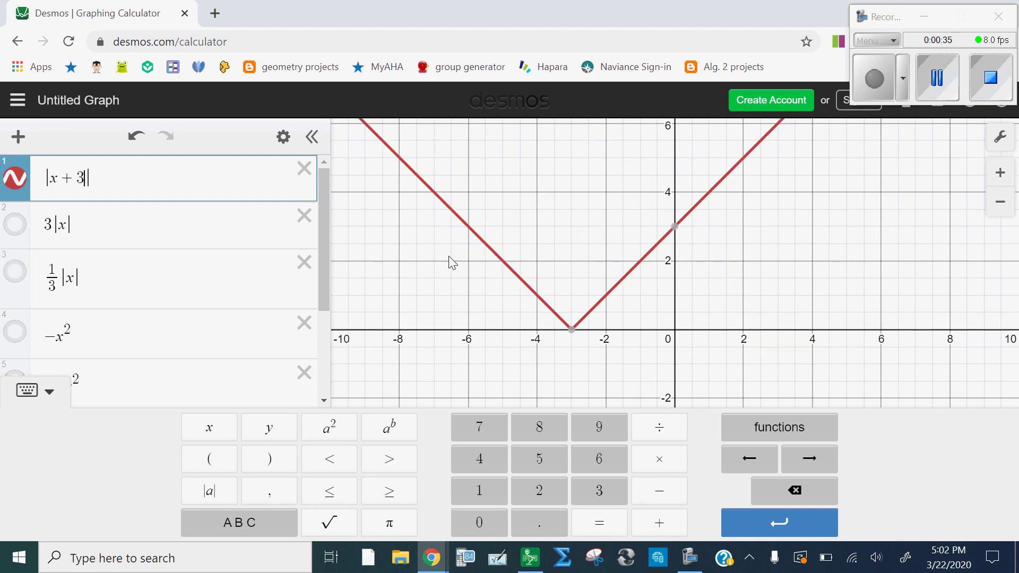
{"action": "key", "text": "BackSpace"}
{"action": "key", "text": "BackSpace"}
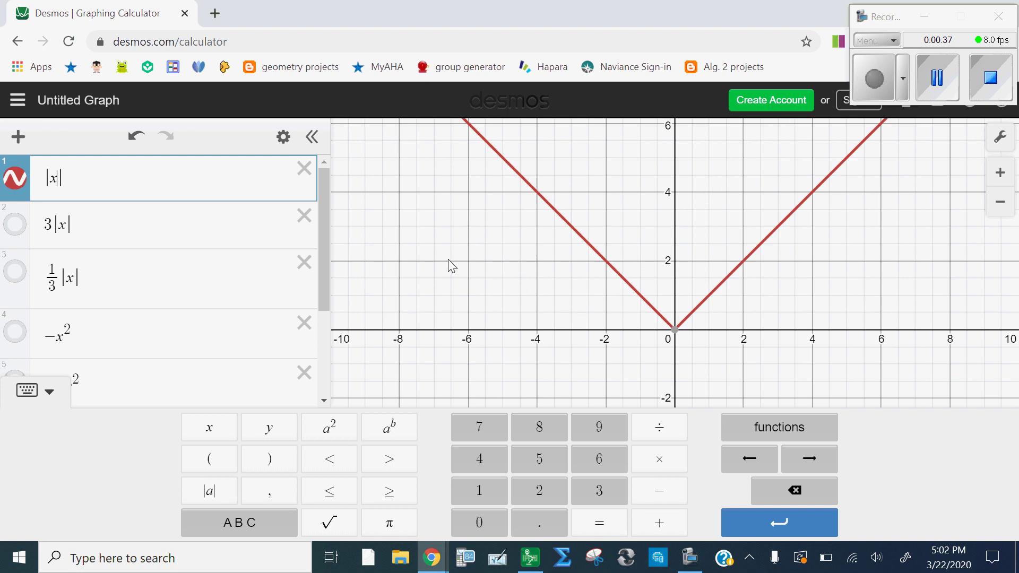
Change the first expression to |x| + 3 to shift its graph up, and restore it to |x|.
{"action": "type", "text": "+3"}
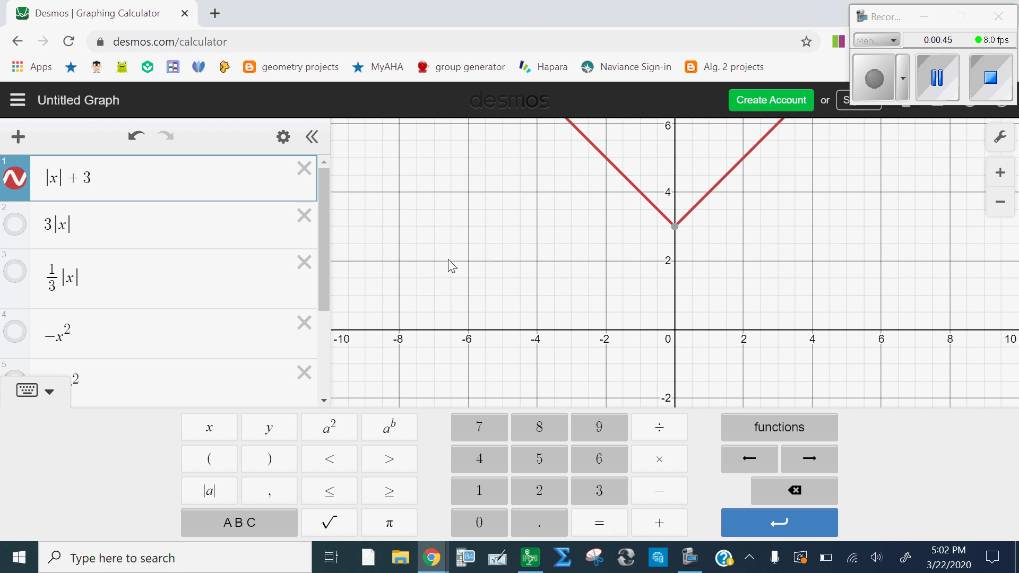
{"action": "key", "text": "BackSpace"}
{"action": "key", "text": "BackSpace"}
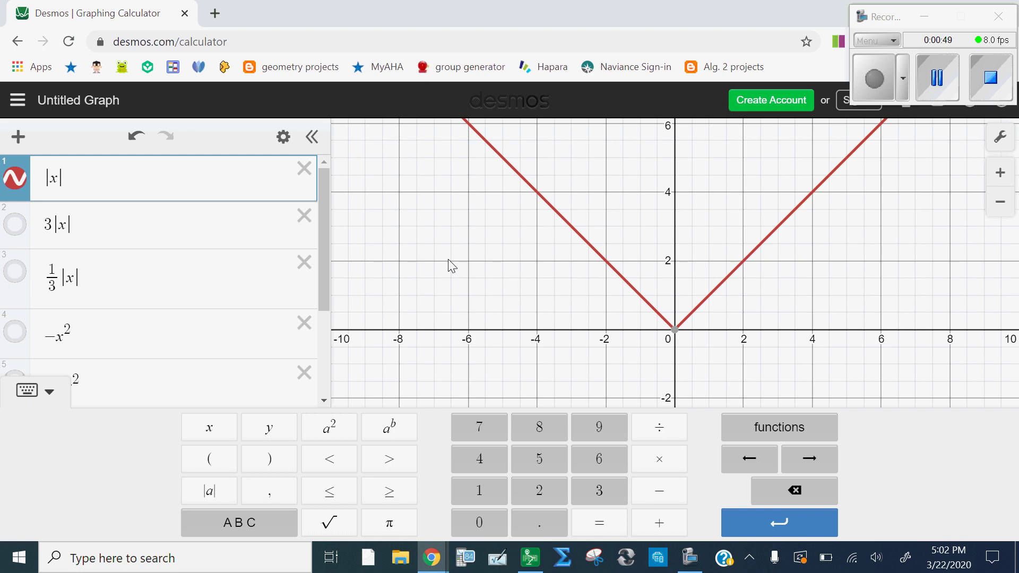
Reflect the first graph over the x-axis with −|x|, and restore the expression to |x|.
{"action": "type", "text": "-"}
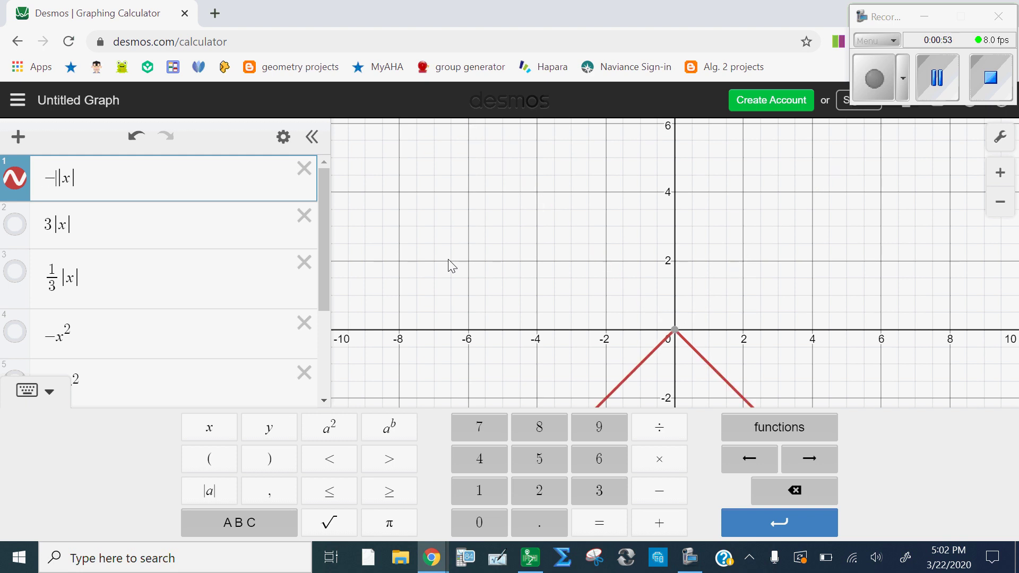
{"action": "key", "text": "BackSpace"}
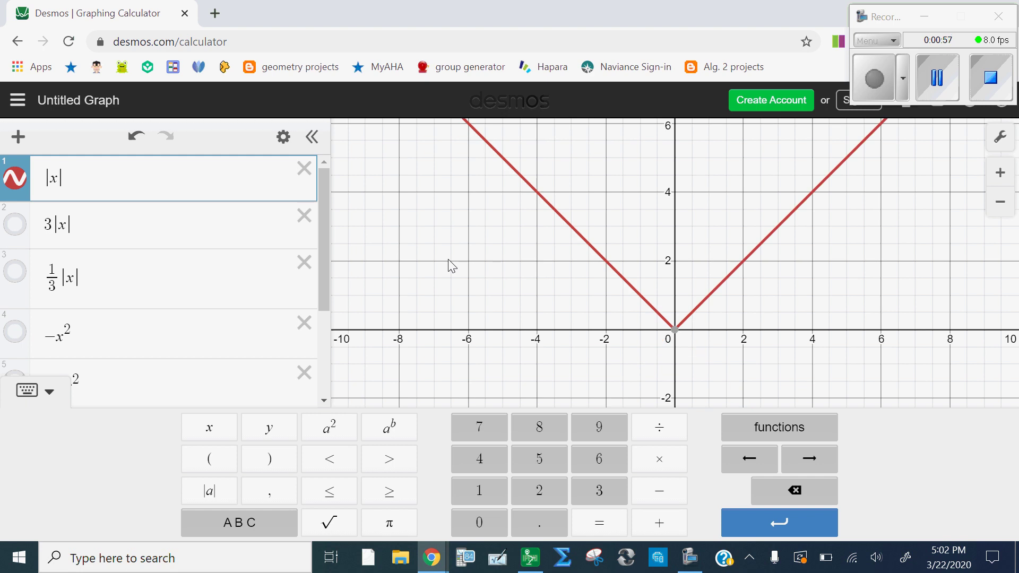
{"action": "type", "text": "-"}
{"action": "key", "text": "BackSpace"}
Change the first expression to |x + 1|, try it with x negated as |−x + 1|, and remove the negative sign.
{"action": "type", "text": "+1"}
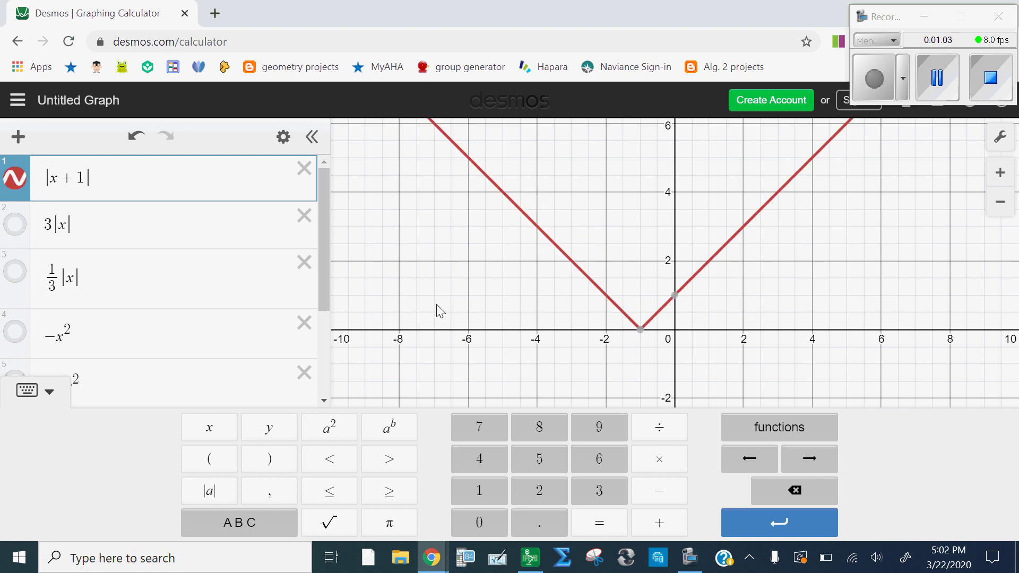
{"action": "left_click", "coordinate": [51, 179]}
{"action": "type", "text": "-"}
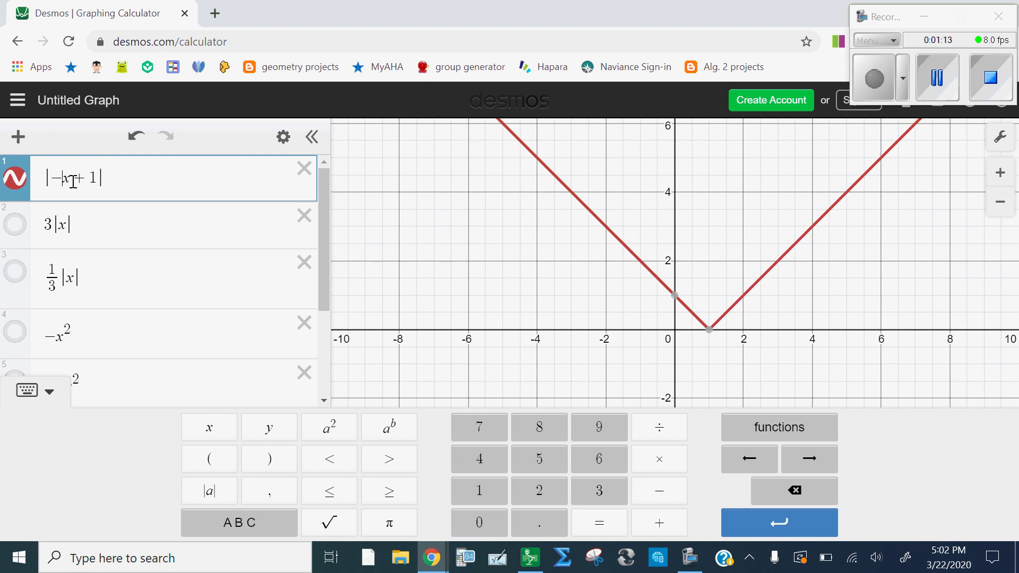
{"action": "key", "text": "BackSpace"}
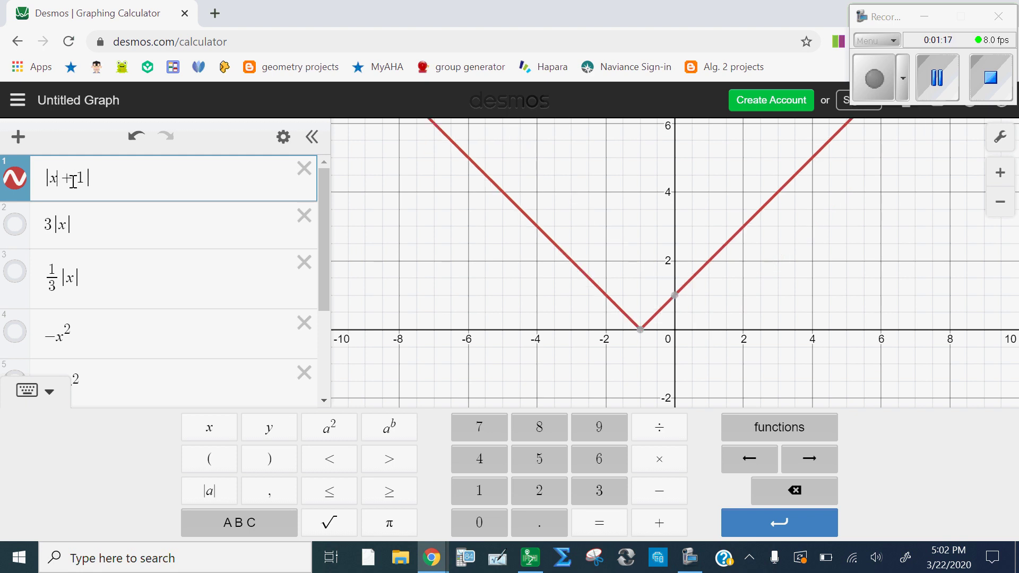
Reflect the first graph over the x-axis with −|x + 1|, and restore the expression to |x|.
{"action": "type", "text": "-"}
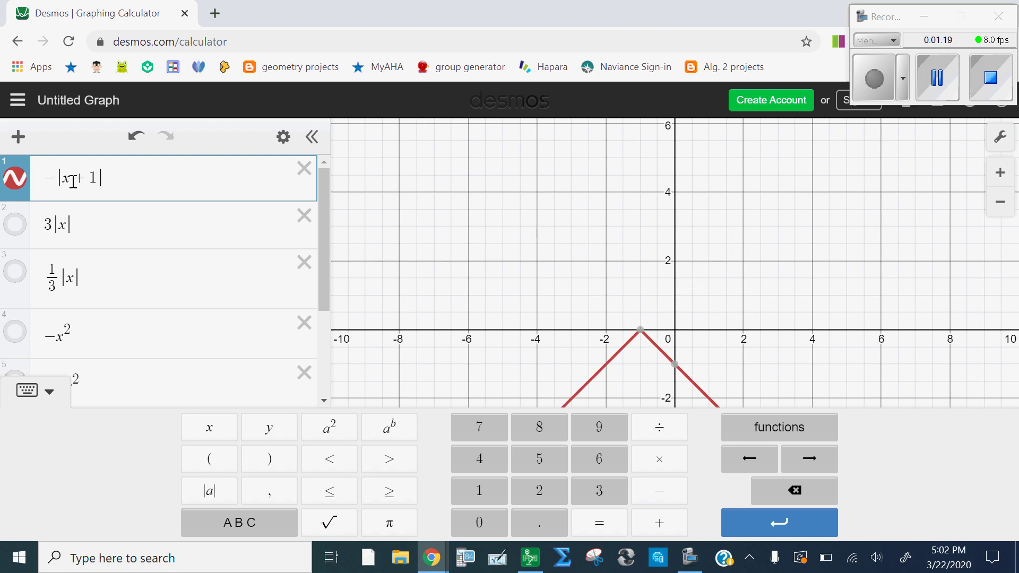
{"action": "left_click", "coordinate": [57, 169]}
{"action": "key", "text": "BackSpace"}
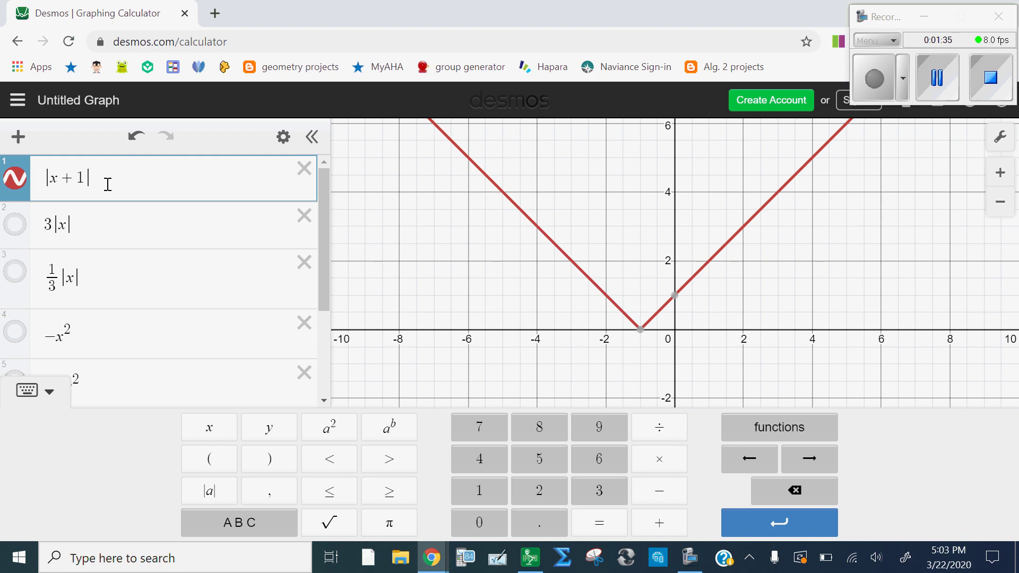
{"action": "right_click", "coordinate": [84, 180]}
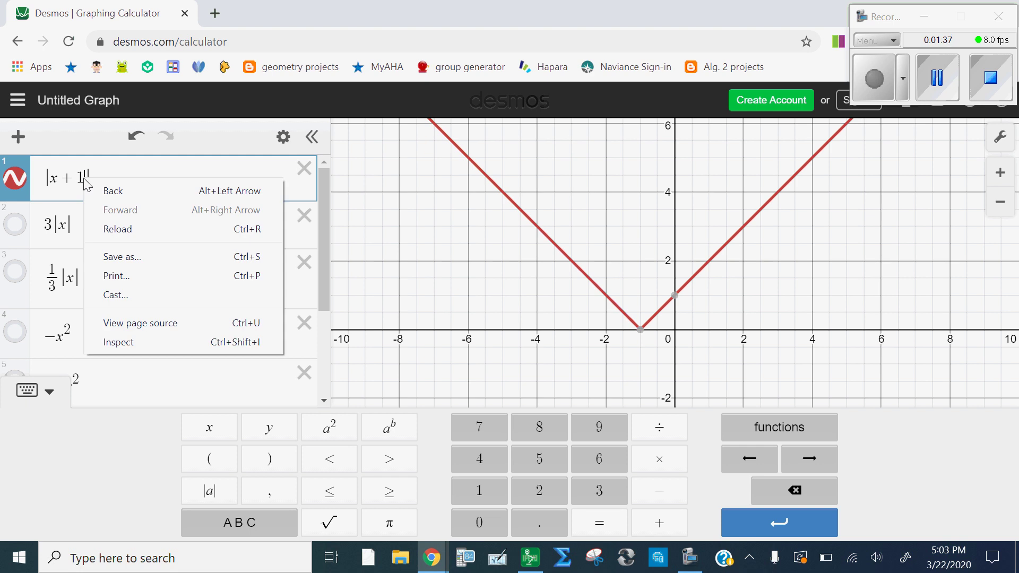
{"action": "left_click", "coordinate": [85, 179]}
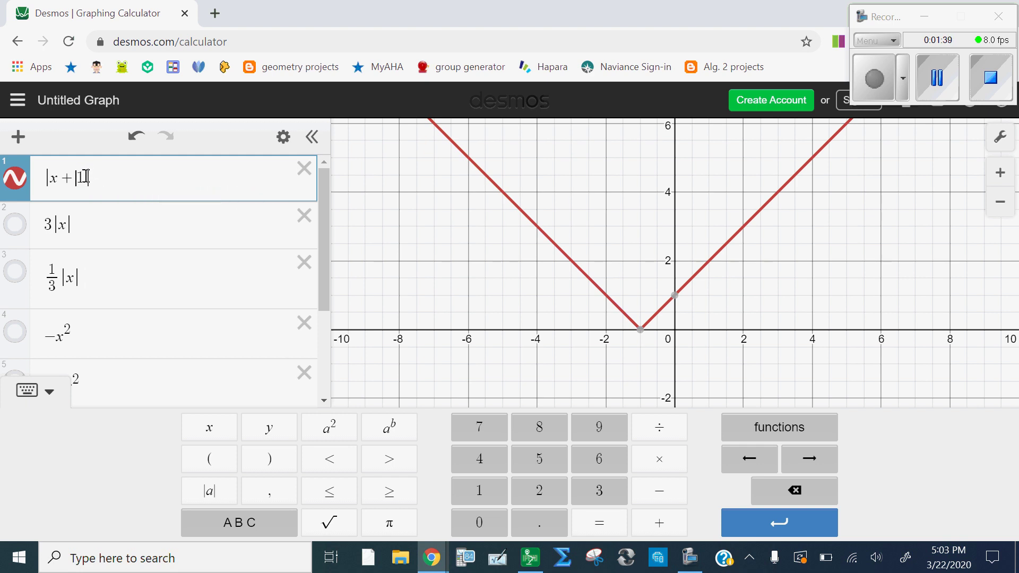
{"action": "key", "text": "BackSpace"}
{"action": "key", "text": "BackSpace"}
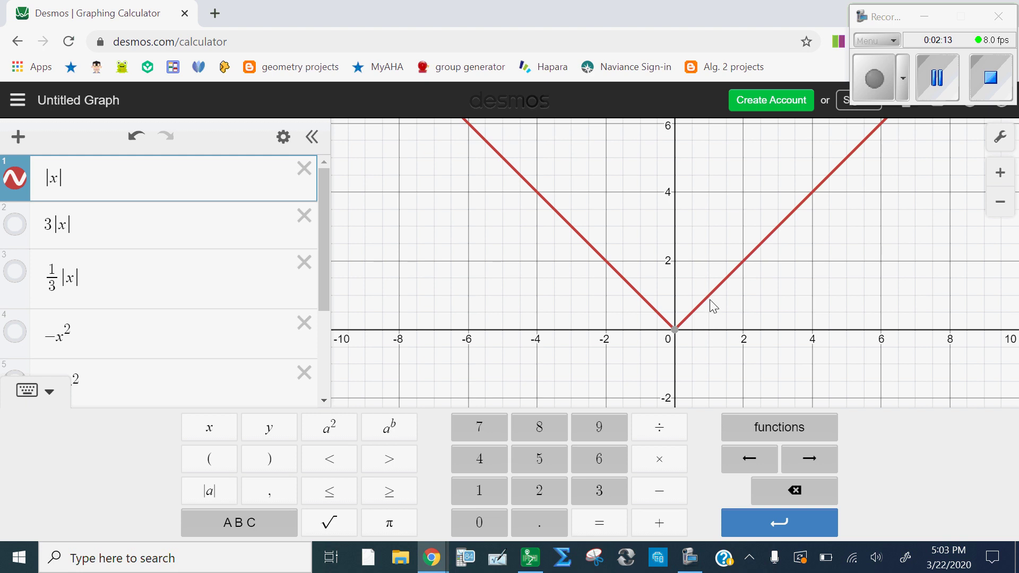
Rewrite the first expression as the equation y = |x|.
{"action": "left_click", "coordinate": [709, 331]}
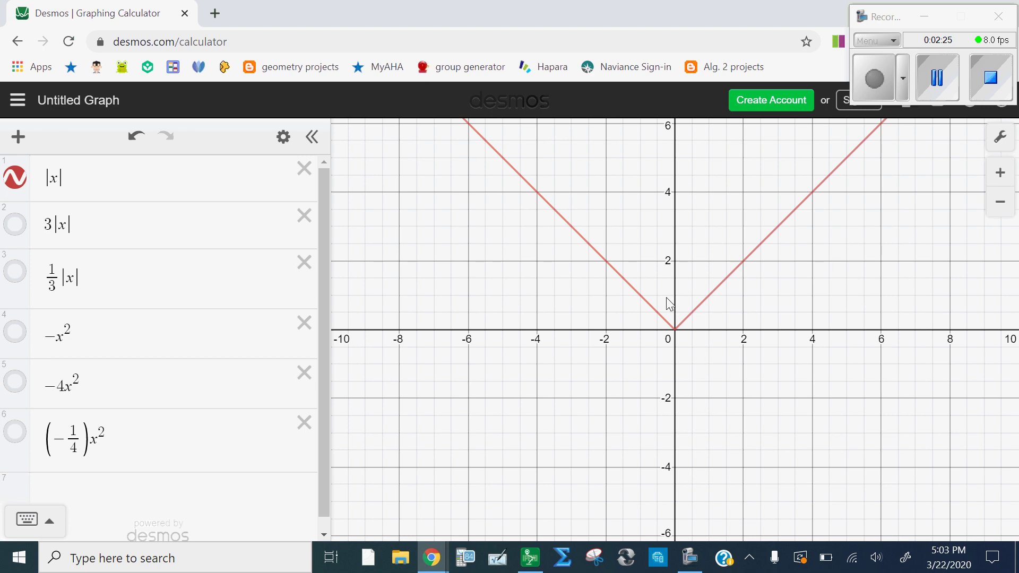
{"action": "left_click", "coordinate": [42, 182]}
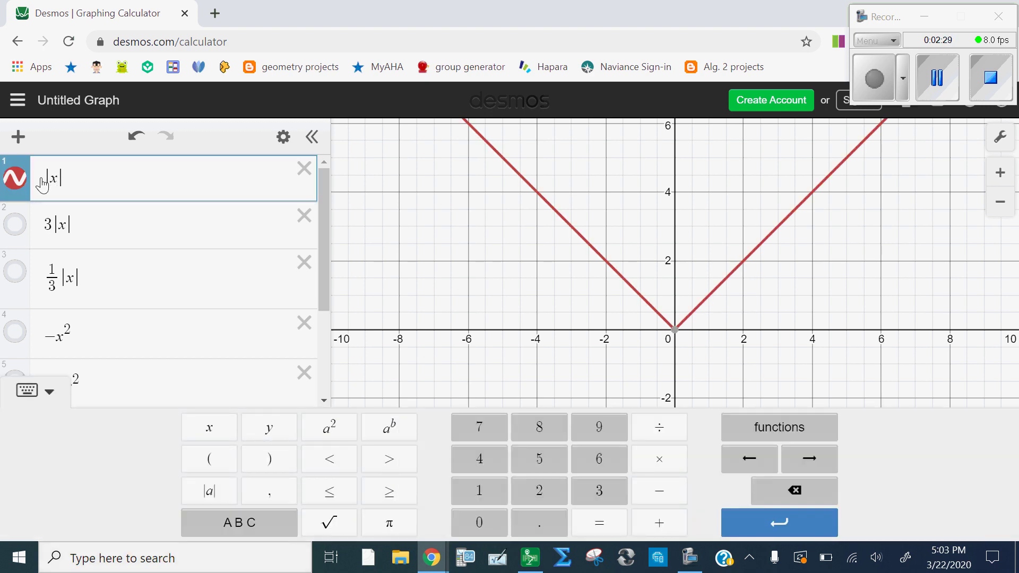
{"action": "type", "text": "y="}
{"action": "left_click_drag", "start_coordinate": [75, 179], "coordinate": [82, 181]}
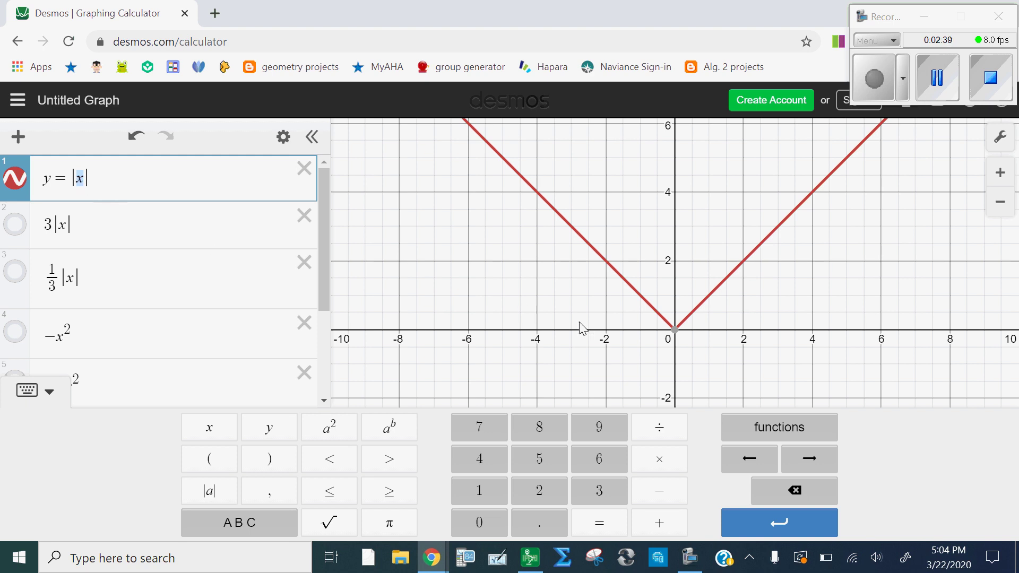
{"action": "left_click", "coordinate": [141, 185]}
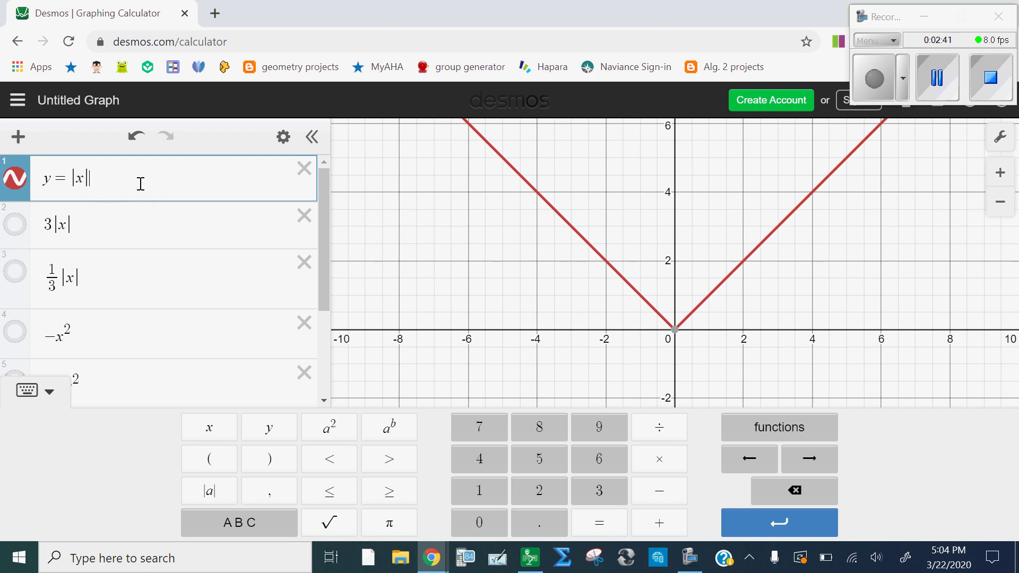
Rewrite the second expression as the equation y = 3|x| and show its graph.
{"action": "left_click", "coordinate": [46, 228]}
{"action": "type", "text": "y="}
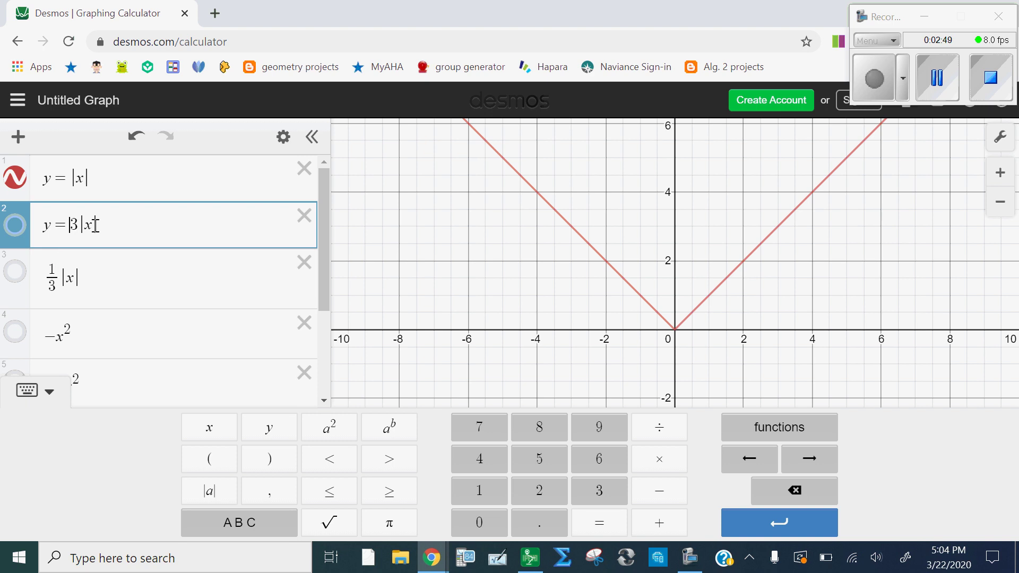
{"action": "left_click", "coordinate": [147, 226]}
{"action": "left_click", "coordinate": [78, 227]}
{"action": "left_click_drag", "start_coordinate": [78, 229], "coordinate": [75, 227]}
{"action": "left_click", "coordinate": [109, 230]}
{"action": "left_click", "coordinate": [16, 226]}
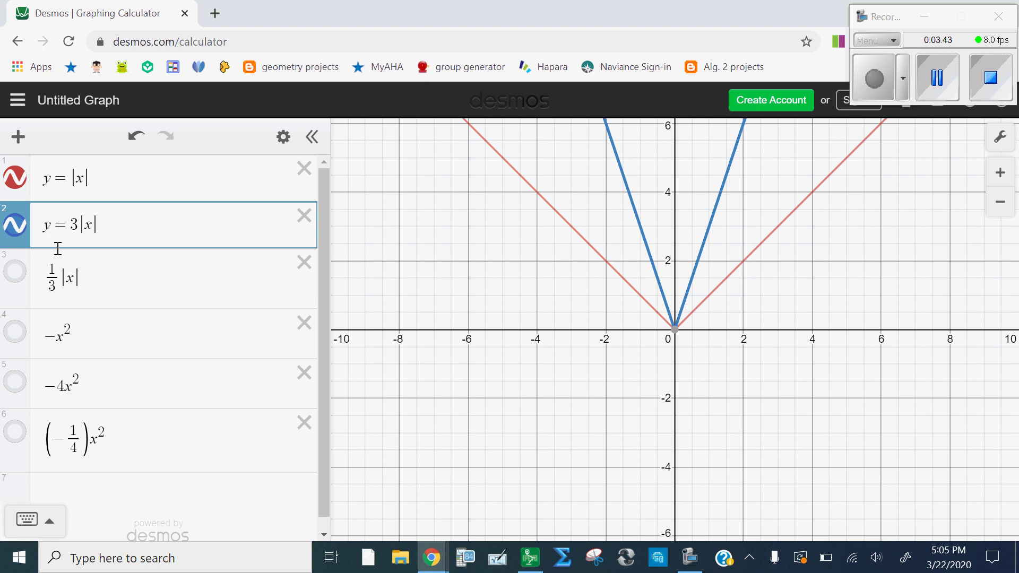
Substitute 1 for x in the second equation to evaluate y = 3|1|, and restore it to y = 3|x|.
{"action": "left_click", "coordinate": [84, 225]}
{"action": "left_click_drag", "start_coordinate": [83, 225], "coordinate": [91, 225]}
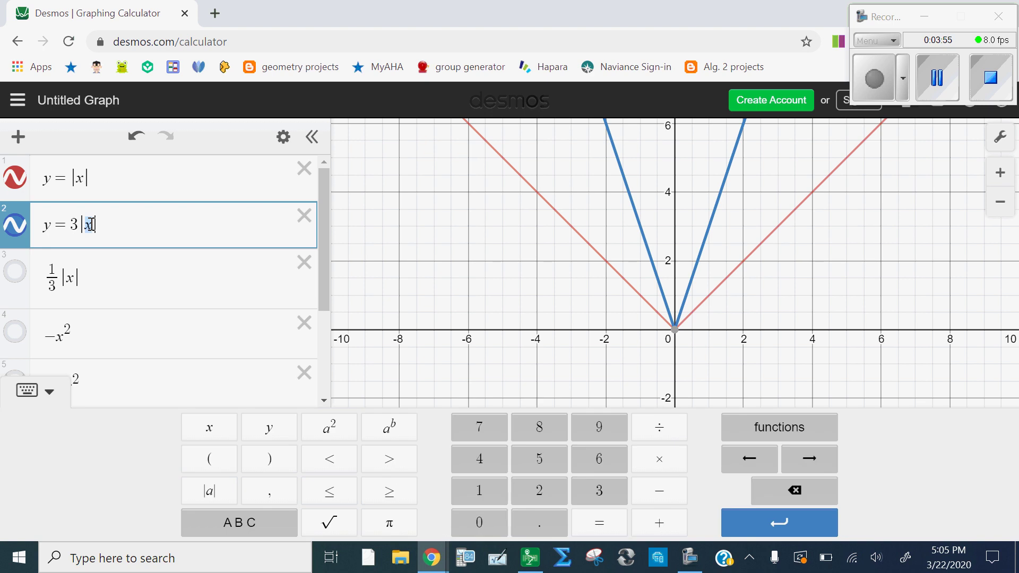
{"action": "type", "text": "1"}
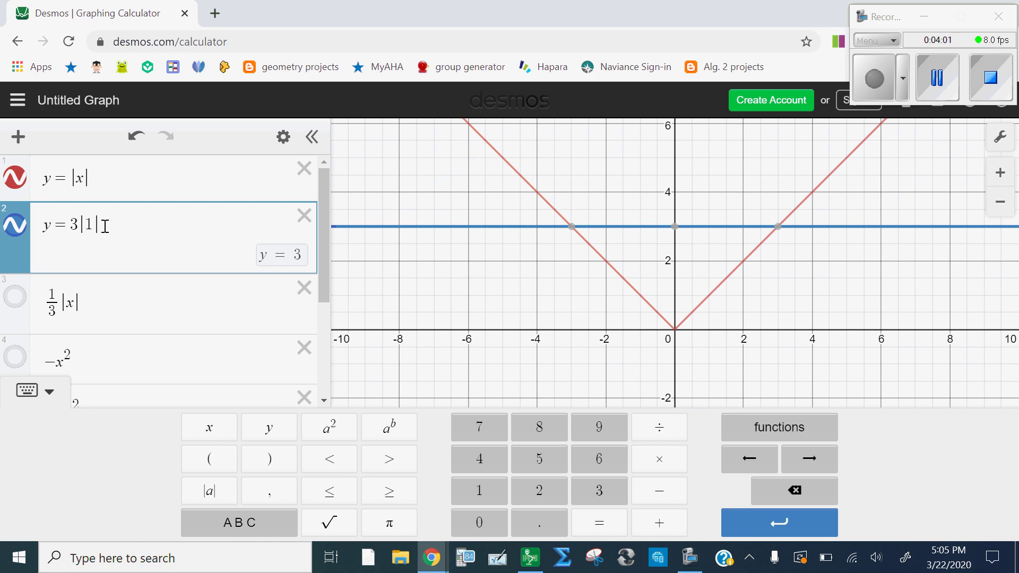
{"action": "key", "text": "BackSpace"}
{"action": "type", "text": "x"}
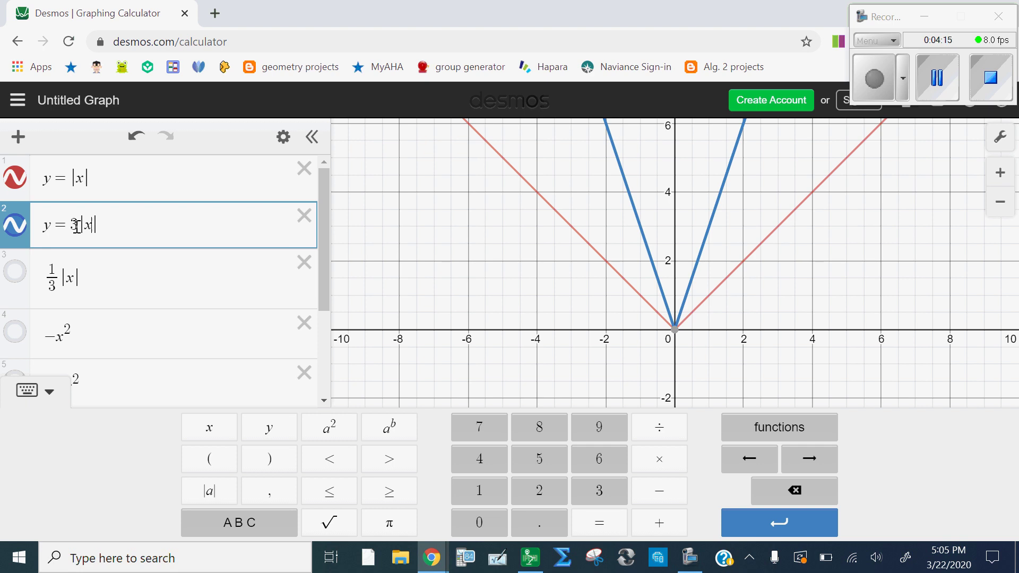
Show the graph of the third expression and rewrite it as the equation y = 1/3|x|.
{"action": "mouse_move", "coordinate": [675, 330]}
{"action": "right_click", "coordinate": [24, 273]}
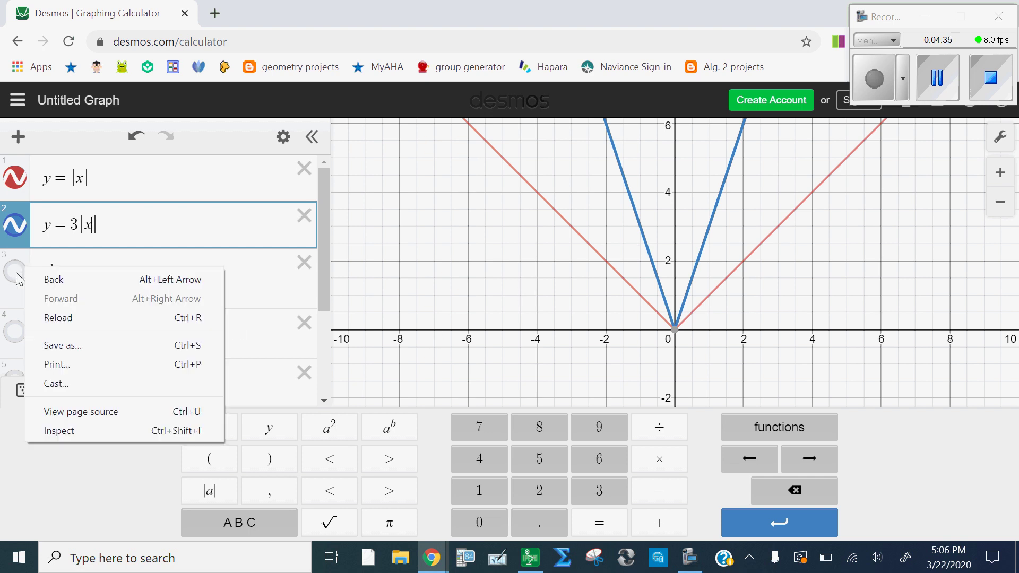
{"action": "left_click", "coordinate": [16, 272]}
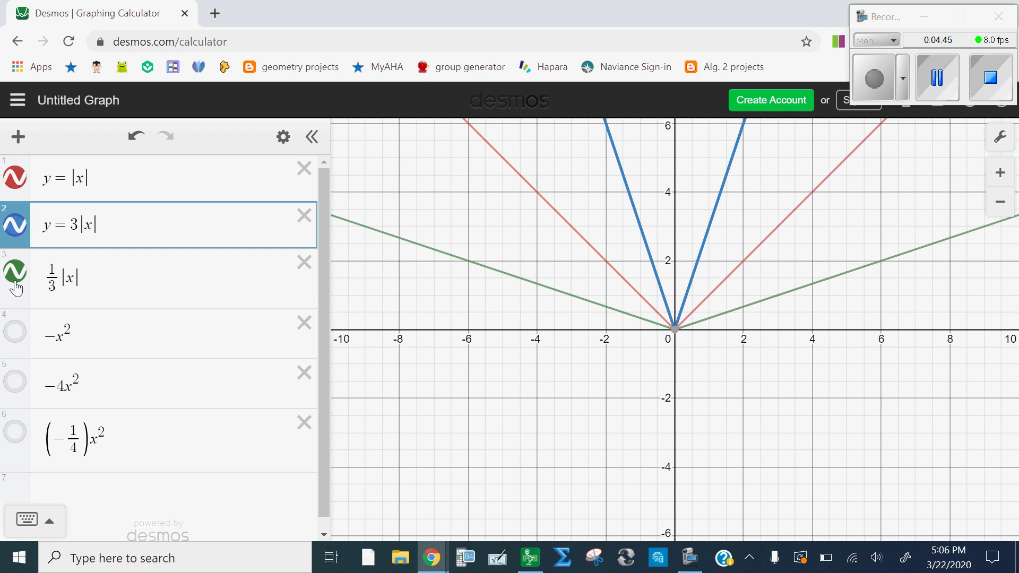
{"action": "left_click", "coordinate": [45, 278]}
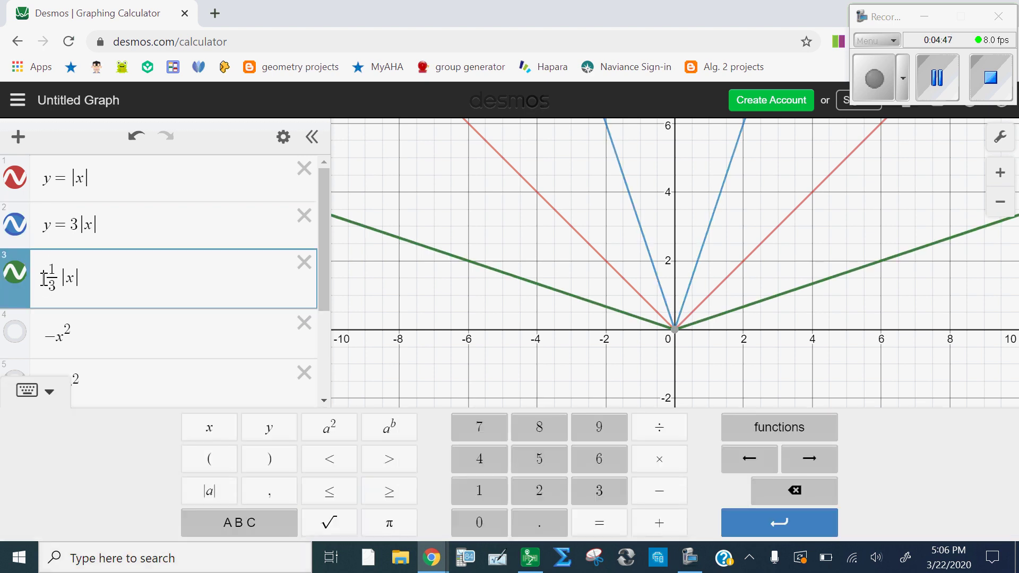
{"action": "type", "text": "y="}
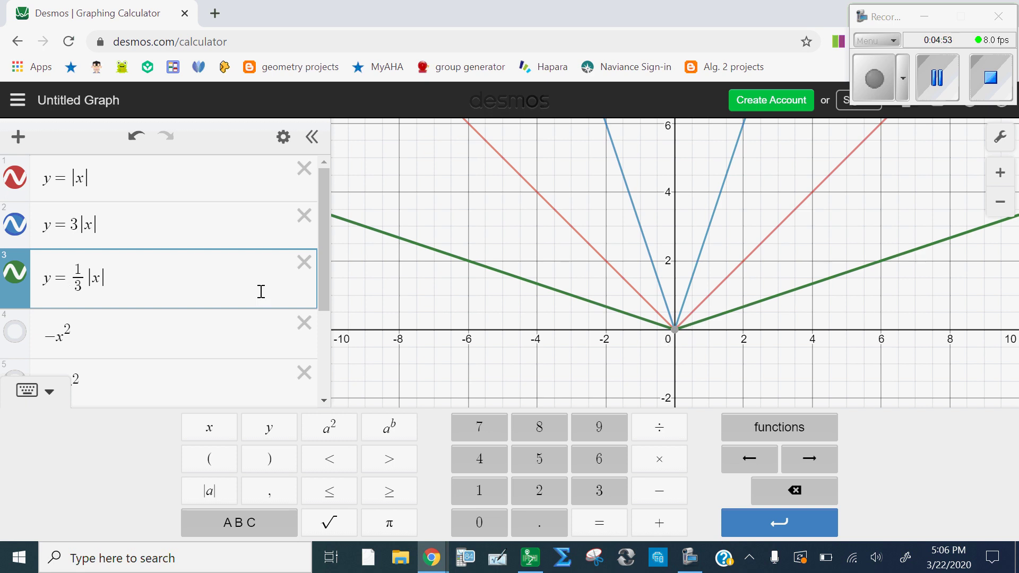
Highlight the coefficient 3 in the second equation to compare it with the third equation's coefficient.
{"action": "scroll", "coordinate": [262, 292], "scroll_direction": "down", "scroll_amount": 2}
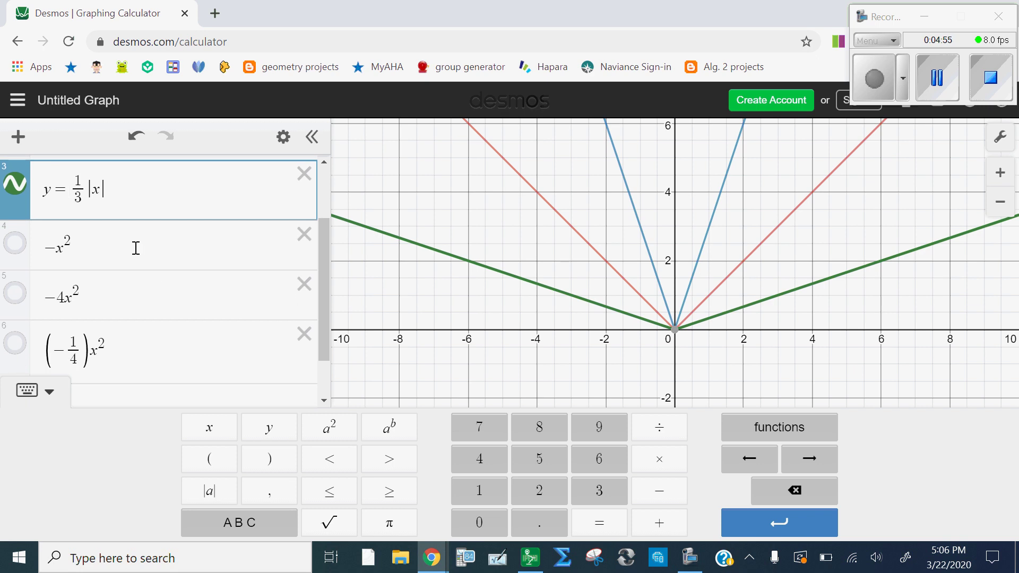
{"action": "left_click", "coordinate": [136, 248]}
{"action": "scroll", "coordinate": [134, 245], "scroll_direction": "up", "scroll_amount": 2}
{"action": "scroll", "coordinate": [275, 257], "scroll_direction": "up", "scroll_amount": 1}
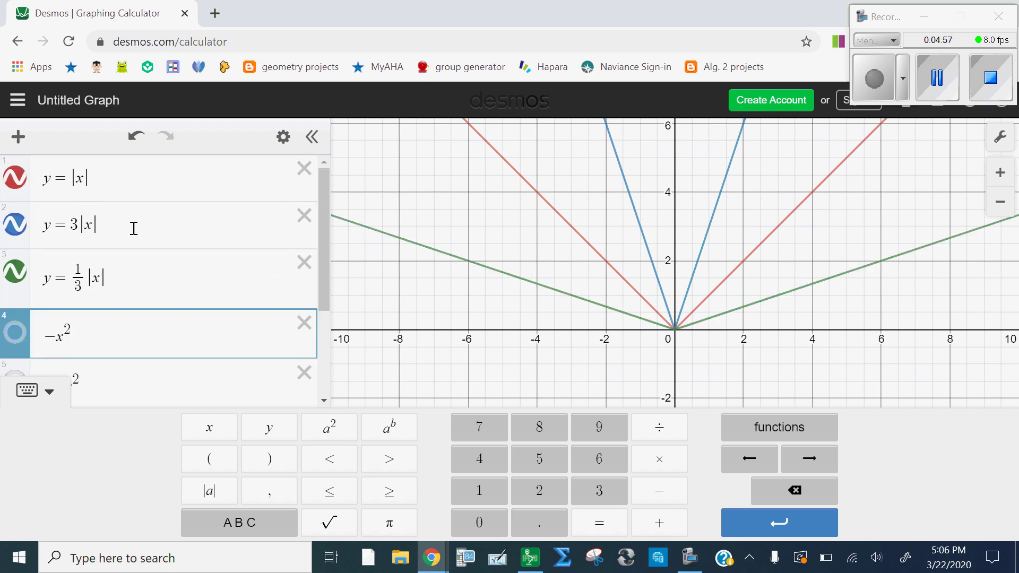
{"action": "left_click", "coordinate": [75, 223]}
{"action": "double_click", "coordinate": [75, 223]}
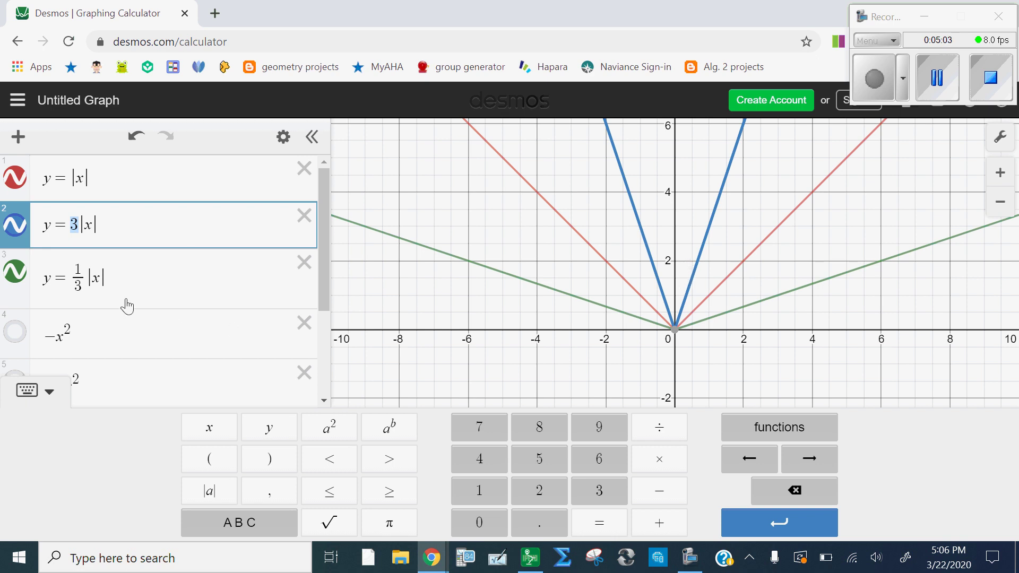
Highlight the denominator 3 of the third equation's coefficient.
{"action": "double_click", "coordinate": [76, 287]}
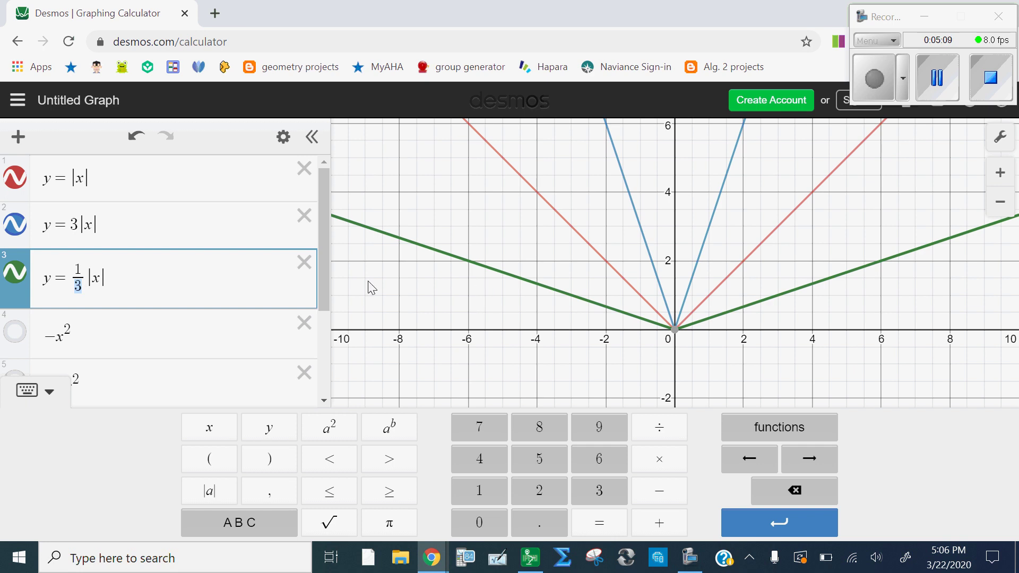
Hide the graphs of the three absolute value equations and show the graph of −x².
{"action": "left_click", "coordinate": [104, 337]}
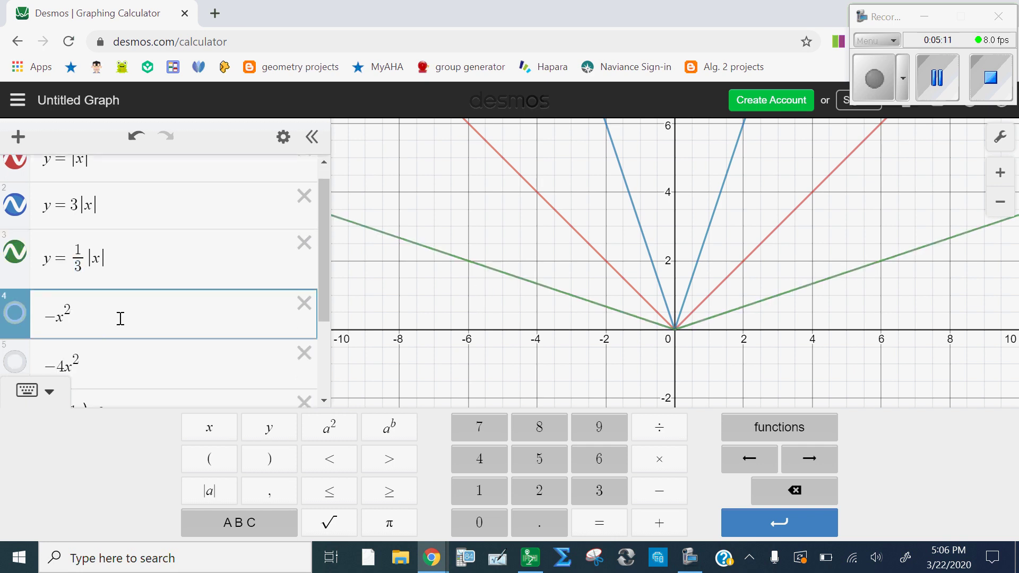
{"action": "left_click", "coordinate": [16, 166]}
{"action": "left_click", "coordinate": [16, 166]}
{"action": "left_click", "coordinate": [15, 211]}
{"action": "left_click", "coordinate": [16, 260]}
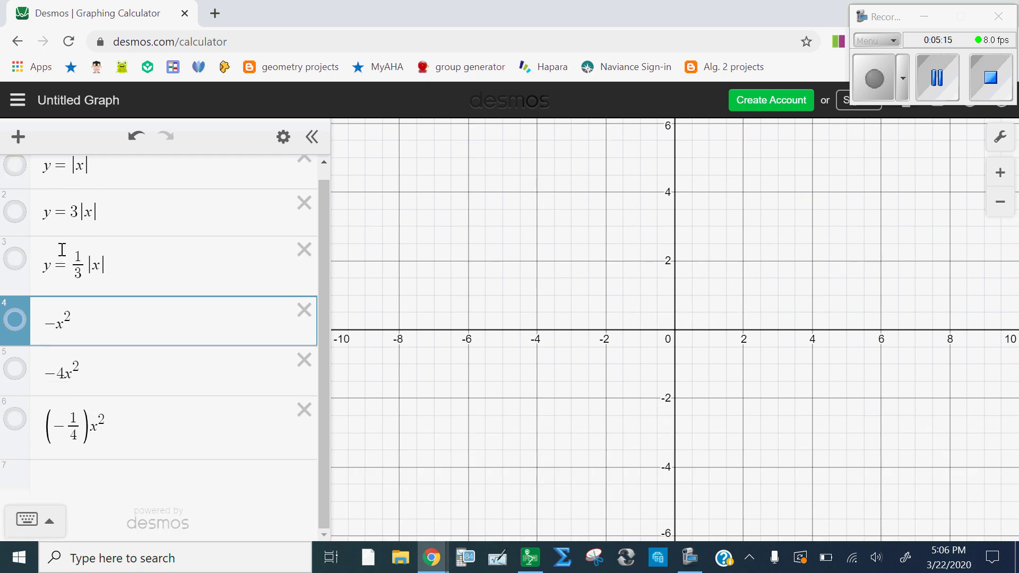
{"action": "left_click", "coordinate": [16, 321]}
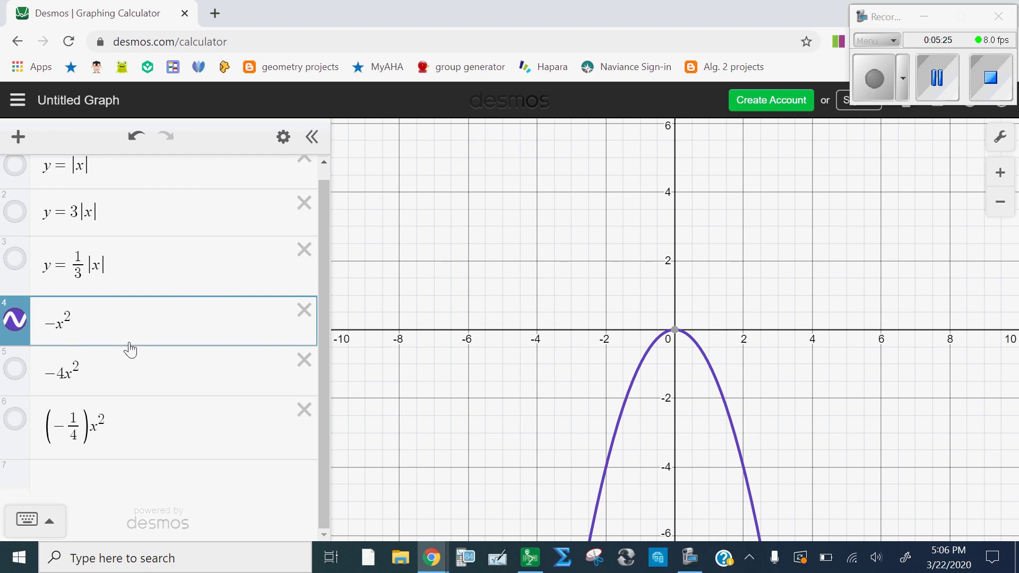
Highlight 3|x| in the second equation and the coefficient 4 in −4x² to compare them.
{"action": "scroll", "coordinate": [100, 359], "scroll_direction": "up", "scroll_amount": 1}
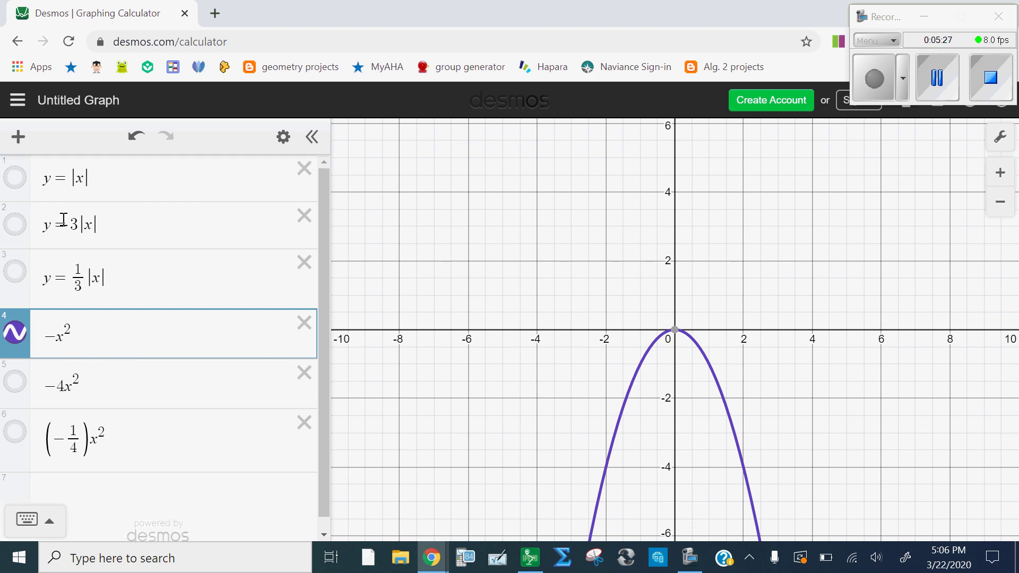
{"action": "left_click_drag", "start_coordinate": [66, 225], "coordinate": [100, 225]}
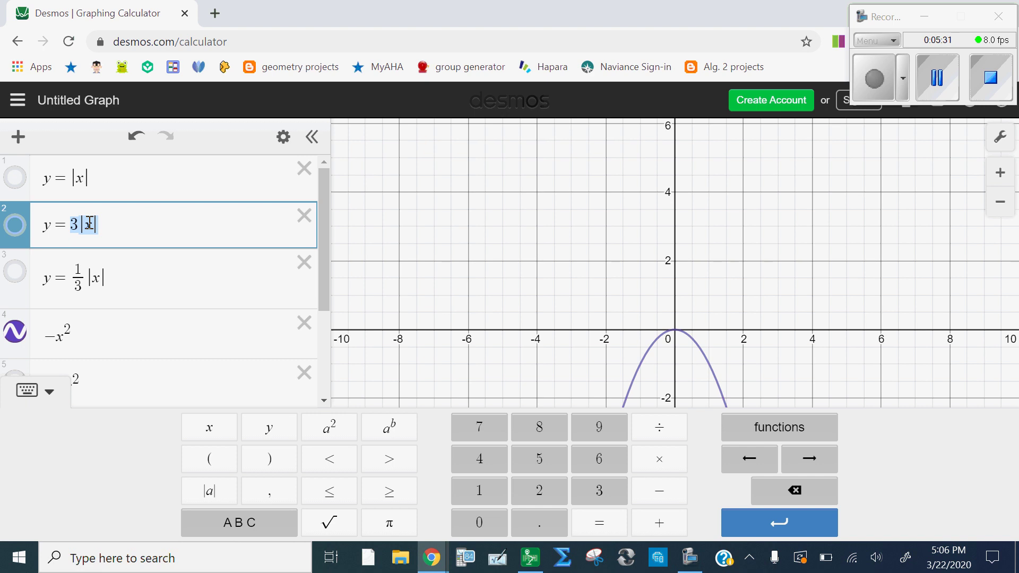
{"action": "scroll", "coordinate": [91, 223], "scroll_direction": "down", "scroll_amount": 3}
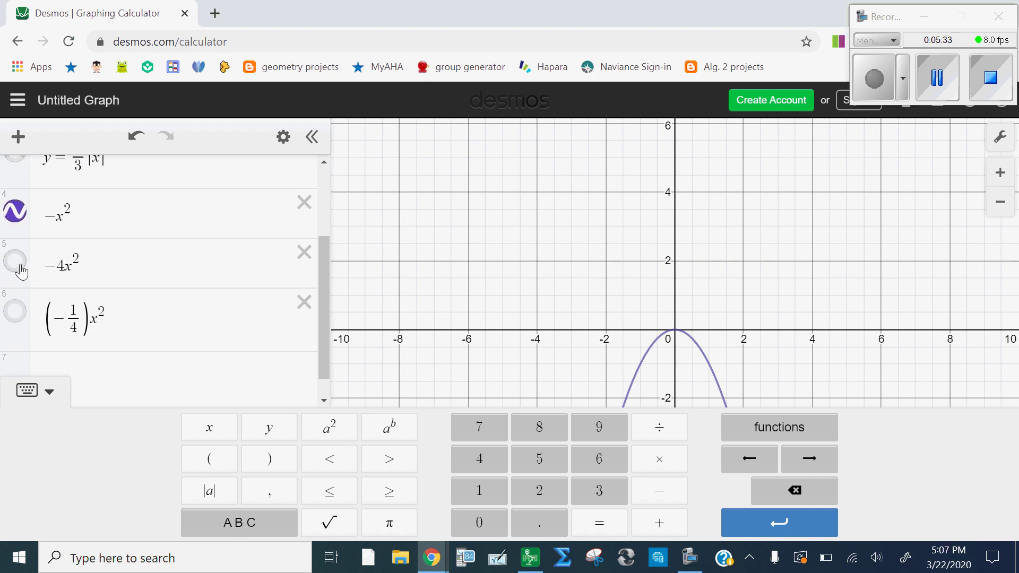
{"action": "left_click", "coordinate": [64, 265]}
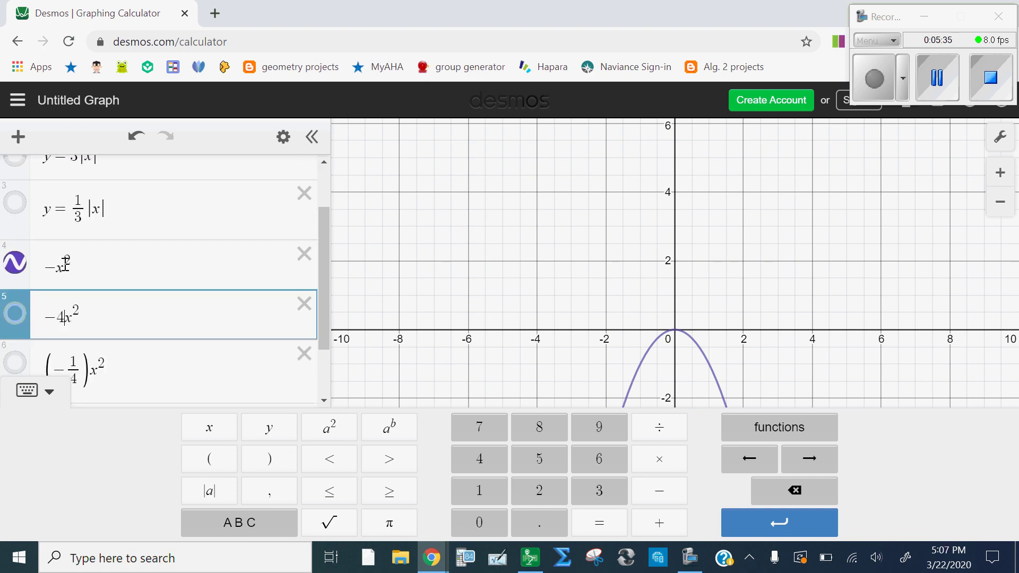
{"action": "left_click_drag", "start_coordinate": [57, 318], "coordinate": [63, 317]}
{"action": "scroll", "coordinate": [172, 297], "scroll_direction": "down", "scroll_amount": 2}
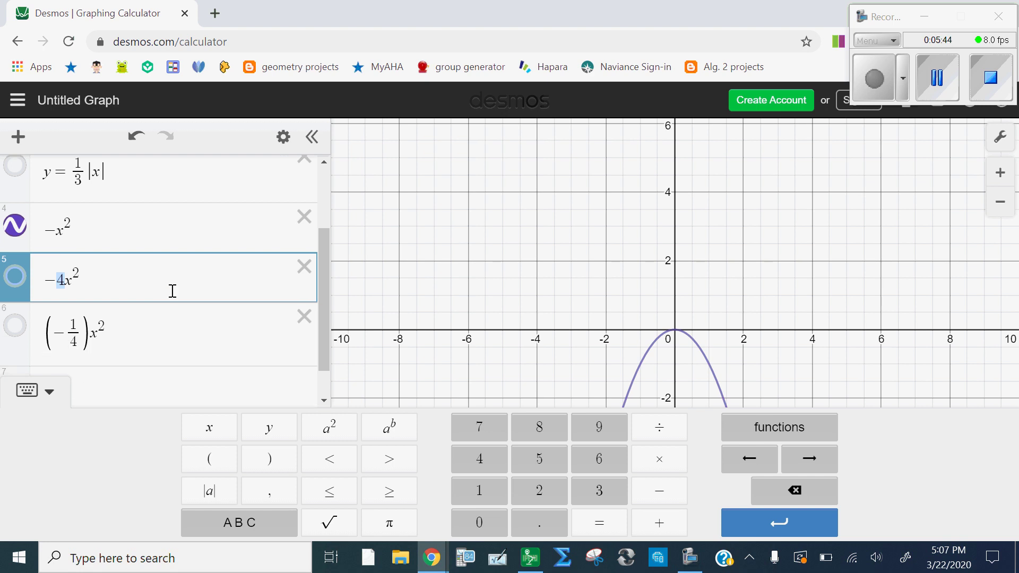
Show the graph of −4x² together with −x² and compare the two parabolas at different scales.
{"action": "left_click", "coordinate": [23, 249]}
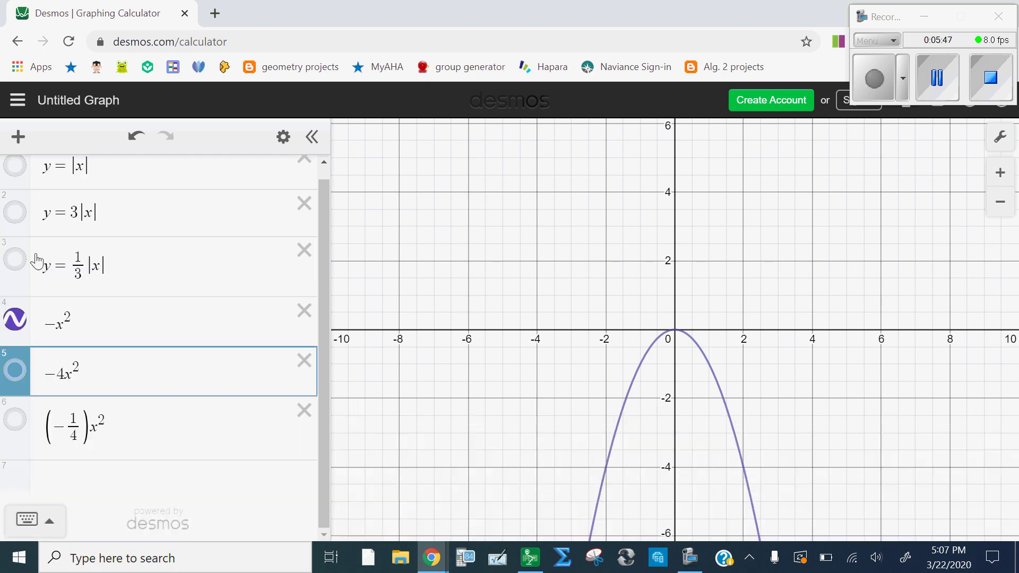
{"action": "left_click", "coordinate": [16, 382]}
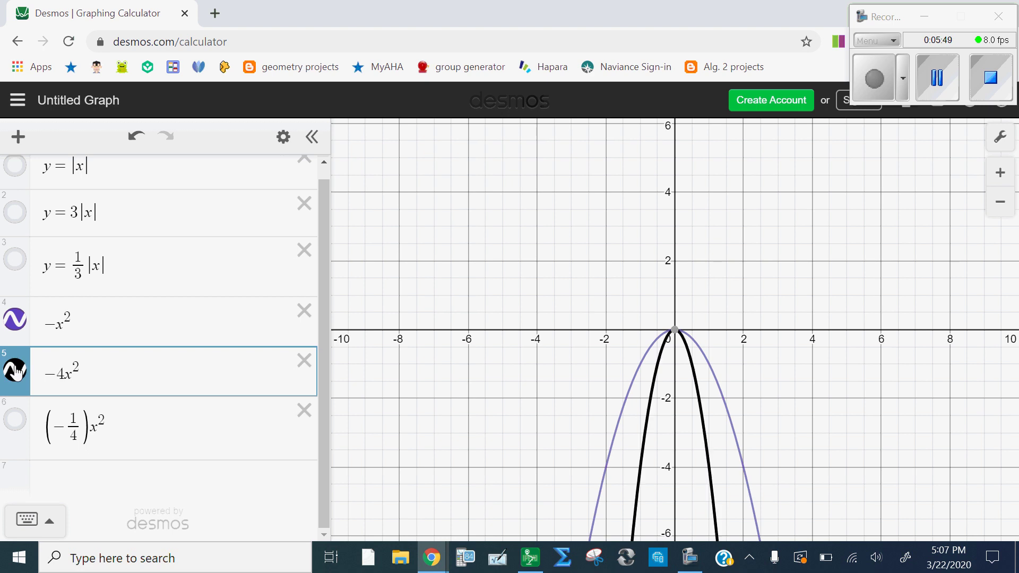
{"action": "scroll", "coordinate": [615, 200], "scroll_direction": "down", "scroll_amount": 5}
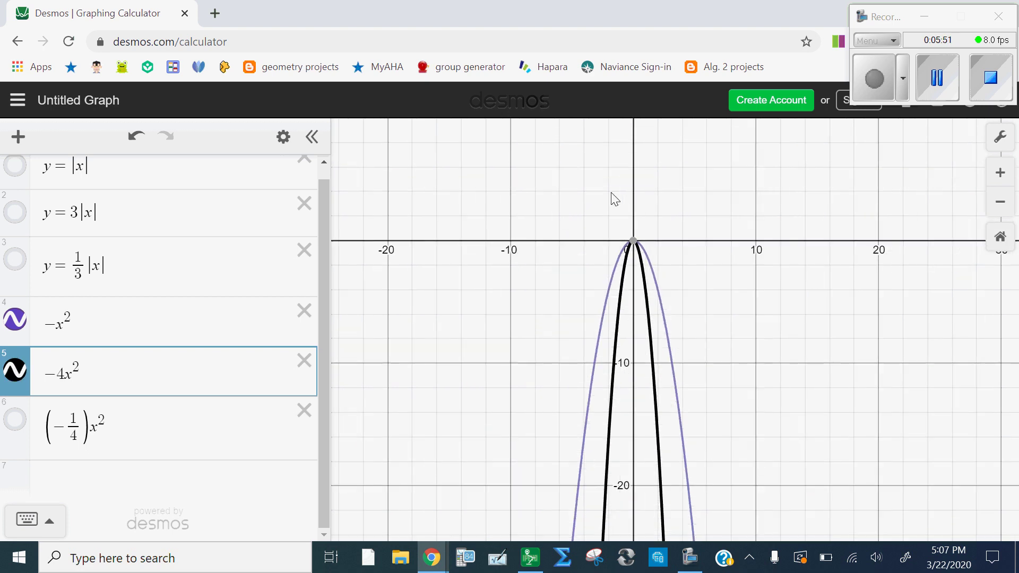
{"action": "scroll", "coordinate": [615, 199], "scroll_direction": "up", "scroll_amount": 5}
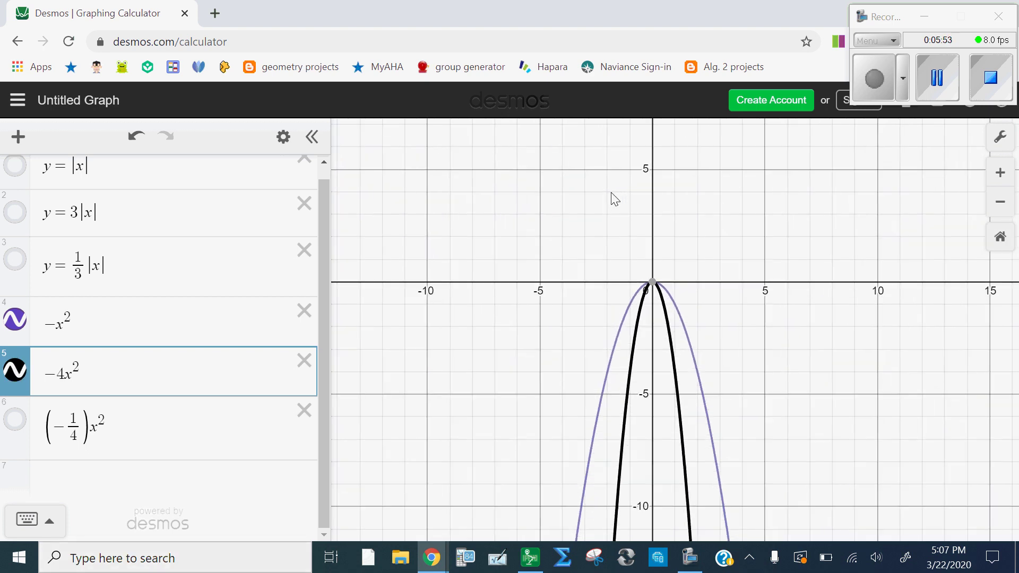
{"action": "scroll", "coordinate": [615, 199], "scroll_direction": "up", "scroll_amount": 2}
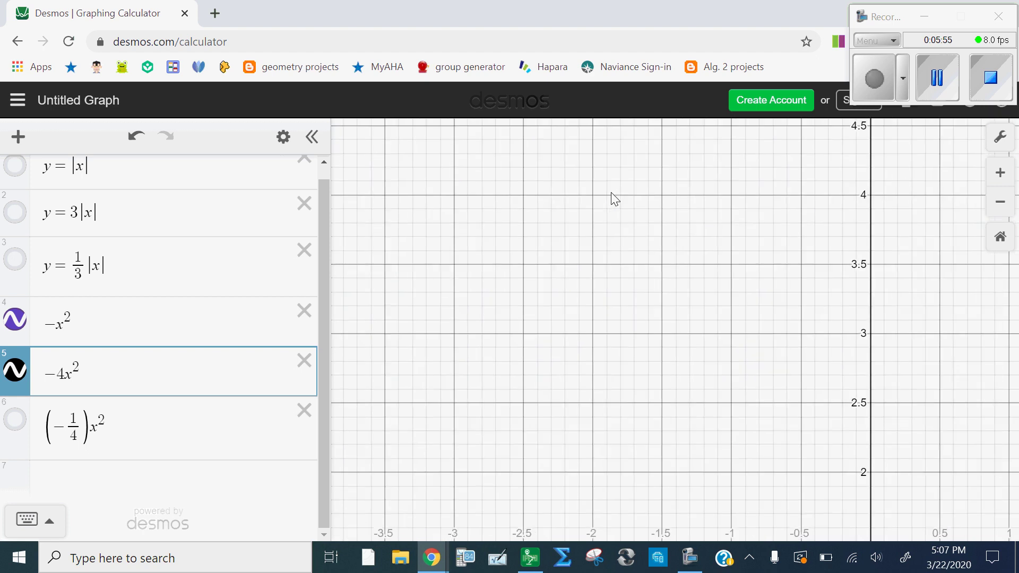
{"action": "scroll", "coordinate": [615, 199], "scroll_direction": "down", "scroll_amount": 4}
{"action": "scroll", "coordinate": [614, 199], "scroll_direction": "down", "scroll_amount": 3}
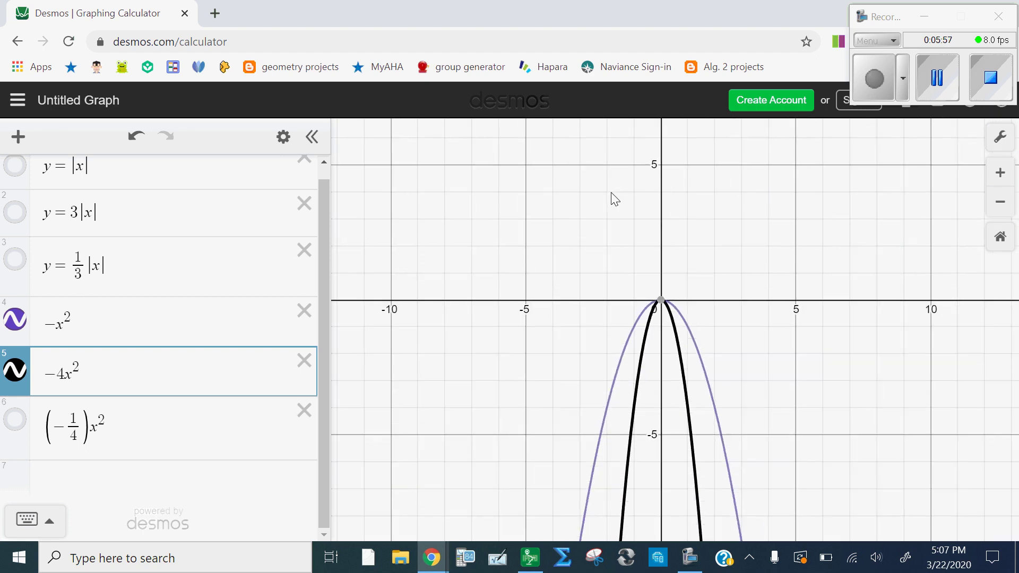
{"action": "scroll", "coordinate": [615, 199], "scroll_direction": "up", "scroll_amount": 2}
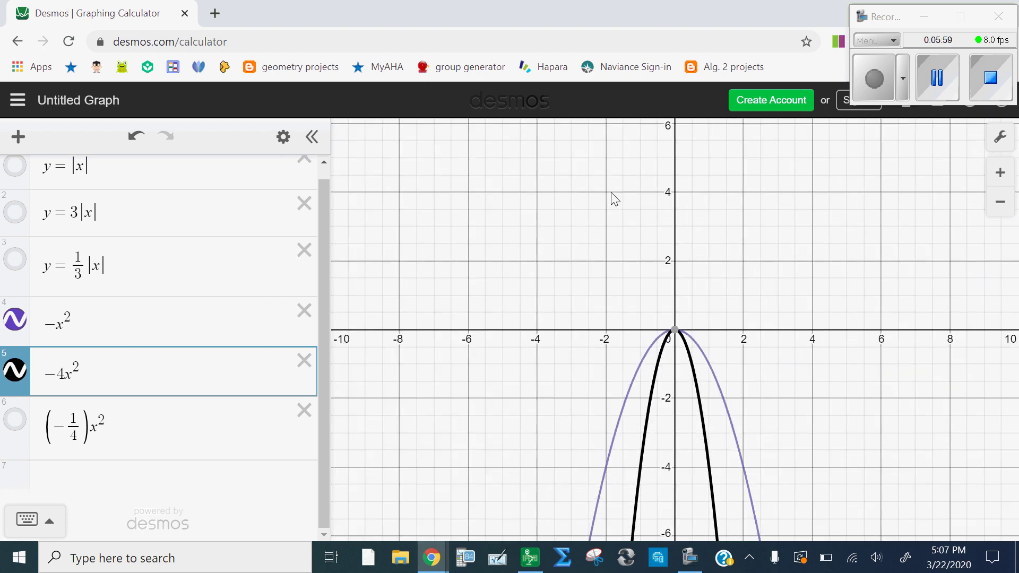
Hide the graph of −4x² and show the graph of (−1/4)x² together with −x².
{"action": "left_click", "coordinate": [66, 375]}
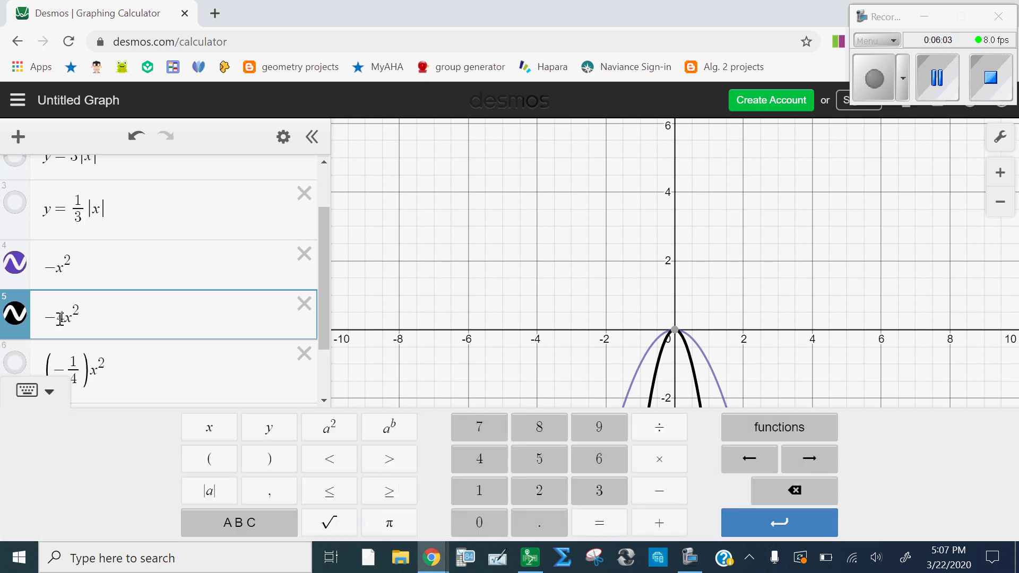
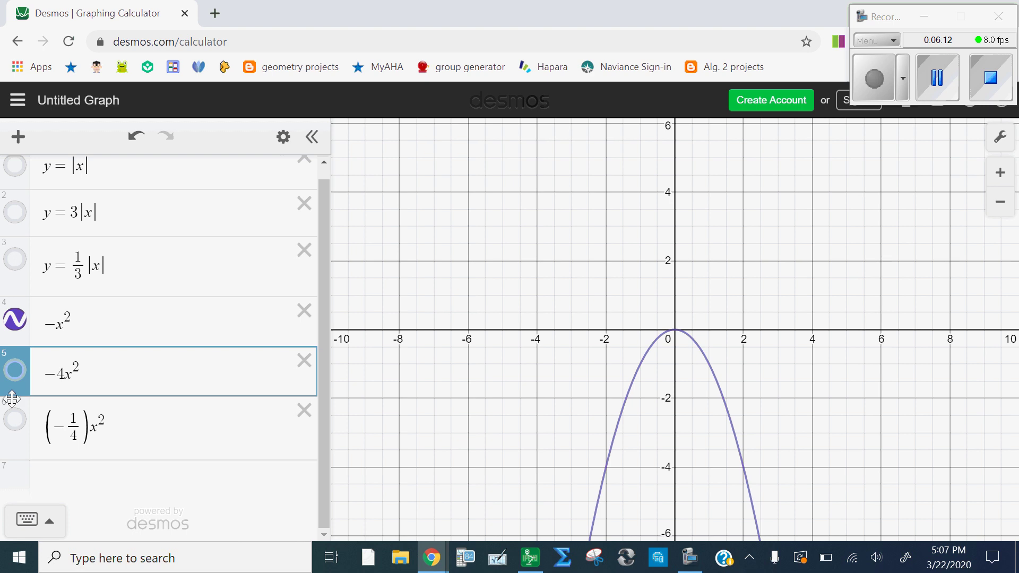
{"action": "left_click", "coordinate": [67, 426]}
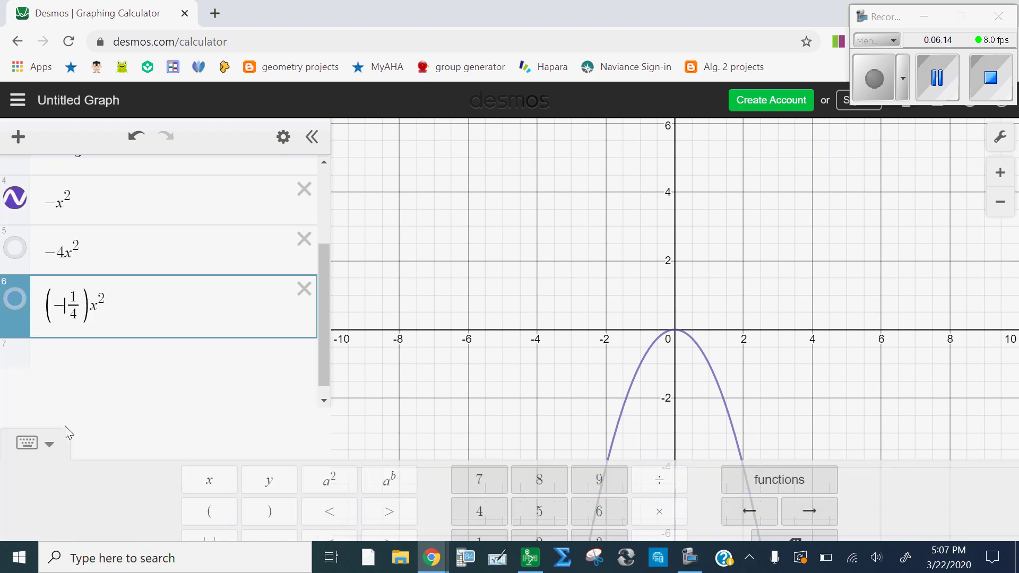
{"action": "double_click", "coordinate": [68, 307]}
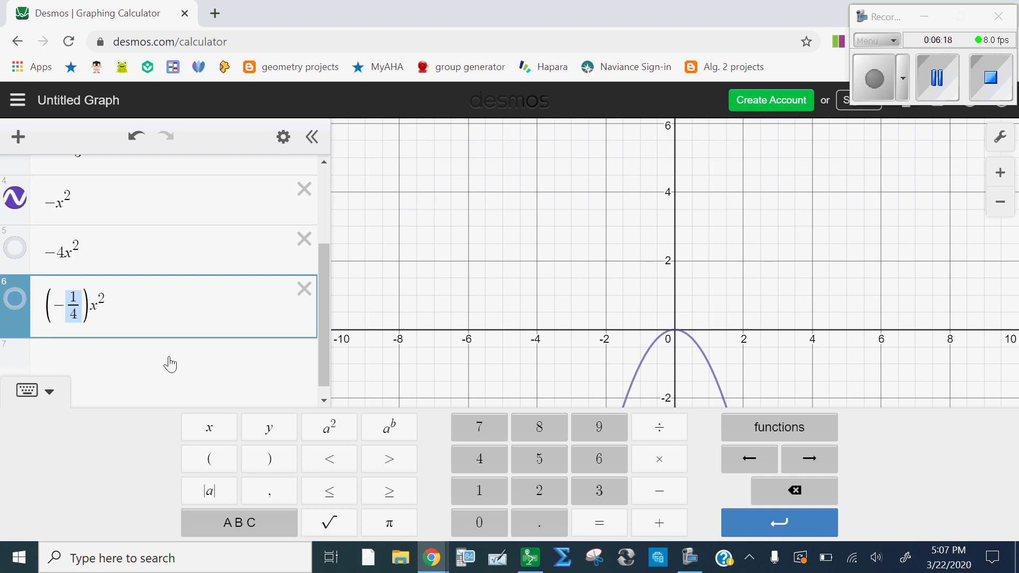
{"action": "left_click", "coordinate": [12, 292]}
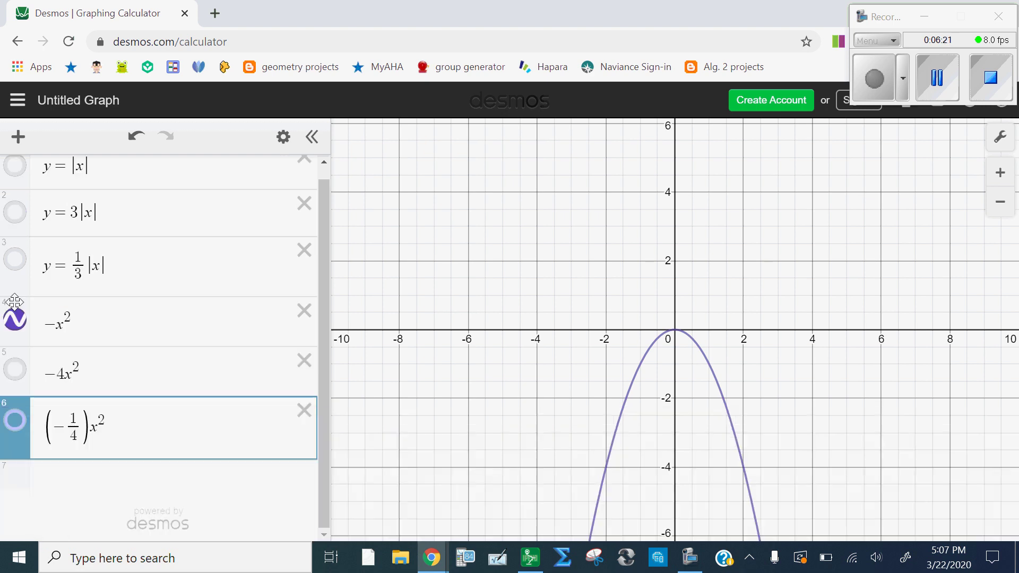
{"action": "left_click", "coordinate": [16, 425]}
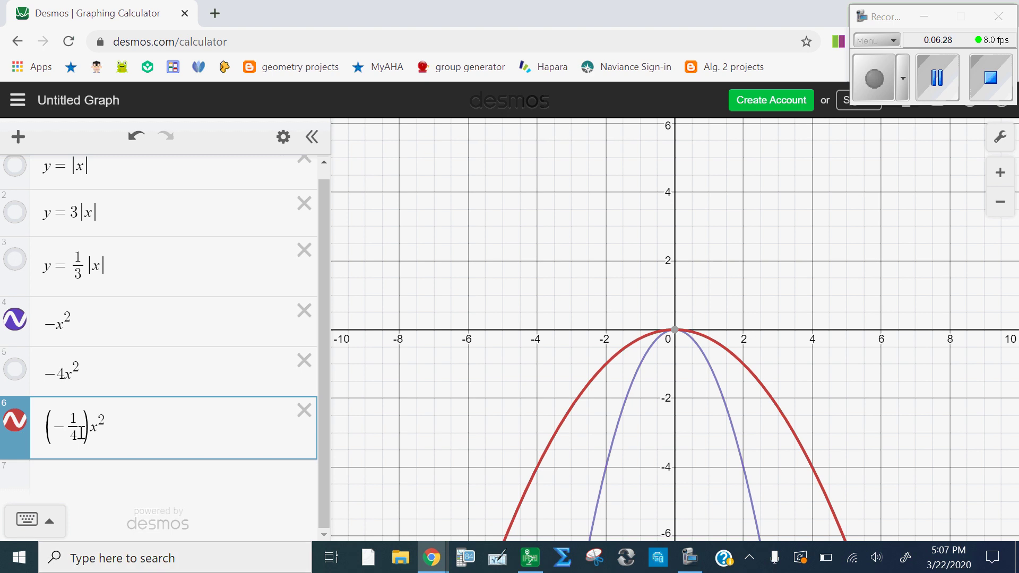
Highlight the 4 in −4x² and show its graph together with those of −x² and (−1/4)x².
{"action": "left_click", "coordinate": [63, 375]}
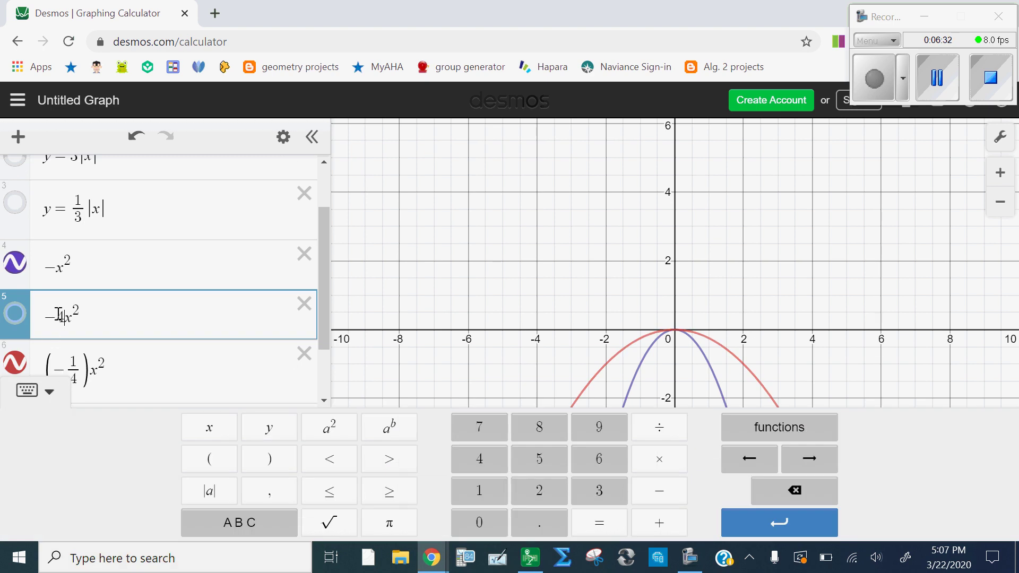
{"action": "double_click", "coordinate": [60, 316]}
{"action": "left_click", "coordinate": [18, 321]}
{"action": "left_click", "coordinate": [16, 321]}
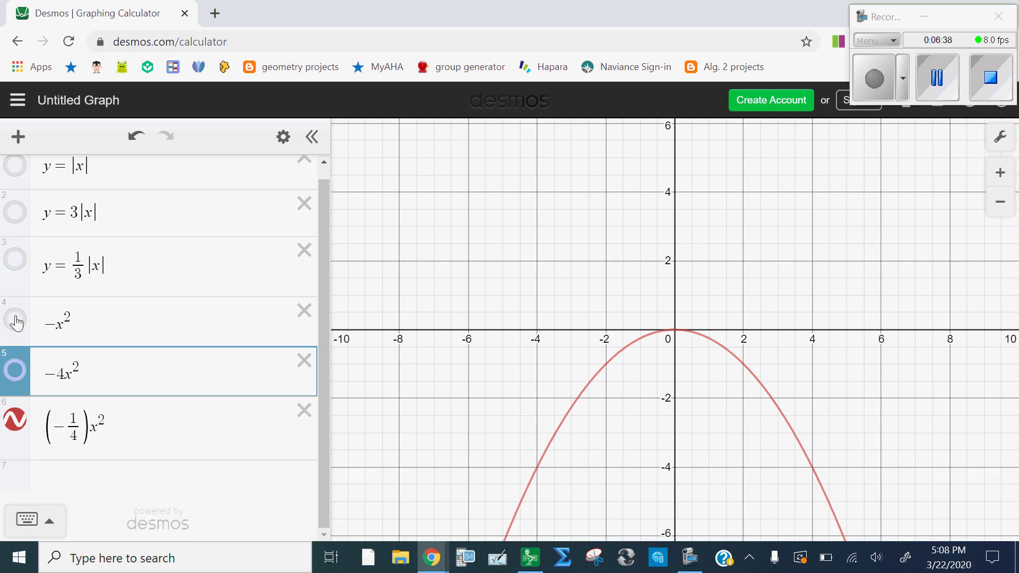
{"action": "left_click", "coordinate": [17, 322]}
{"action": "left_click", "coordinate": [15, 370]}
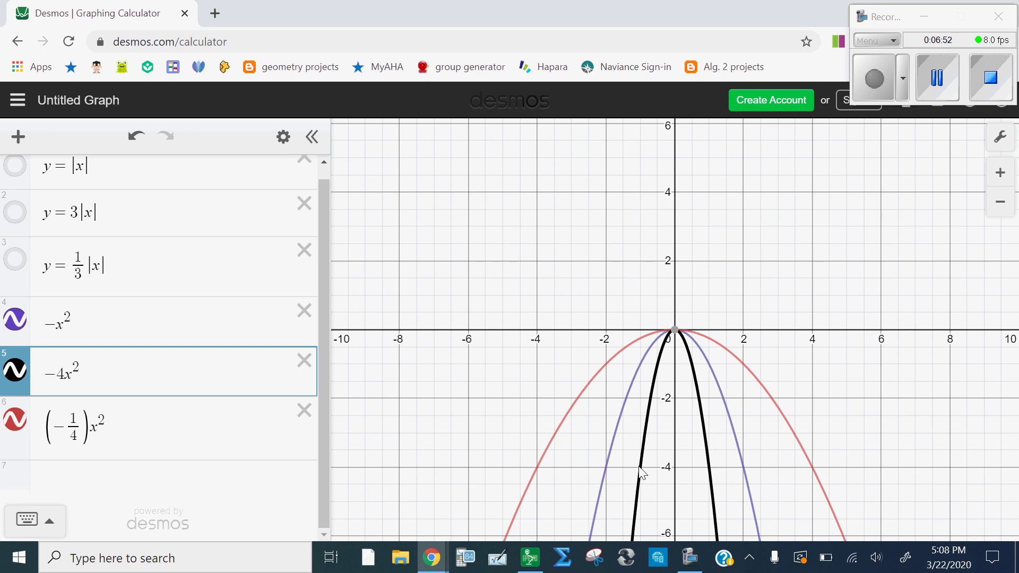
Highlight the fraction 1/4 in the sixth expression and the 4 in the fifth to compare how they affect the parabolas.
{"action": "left_click", "coordinate": [57, 423]}
{"action": "double_click", "coordinate": [76, 313]}
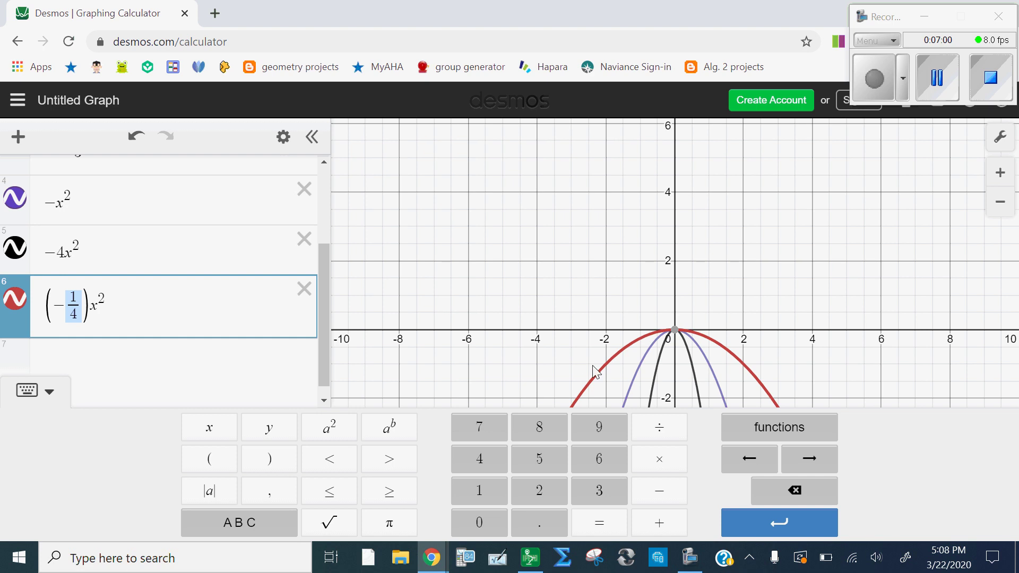
{"action": "mouse_move", "coordinate": [682, 333]}
{"action": "left_click", "coordinate": [65, 252]}
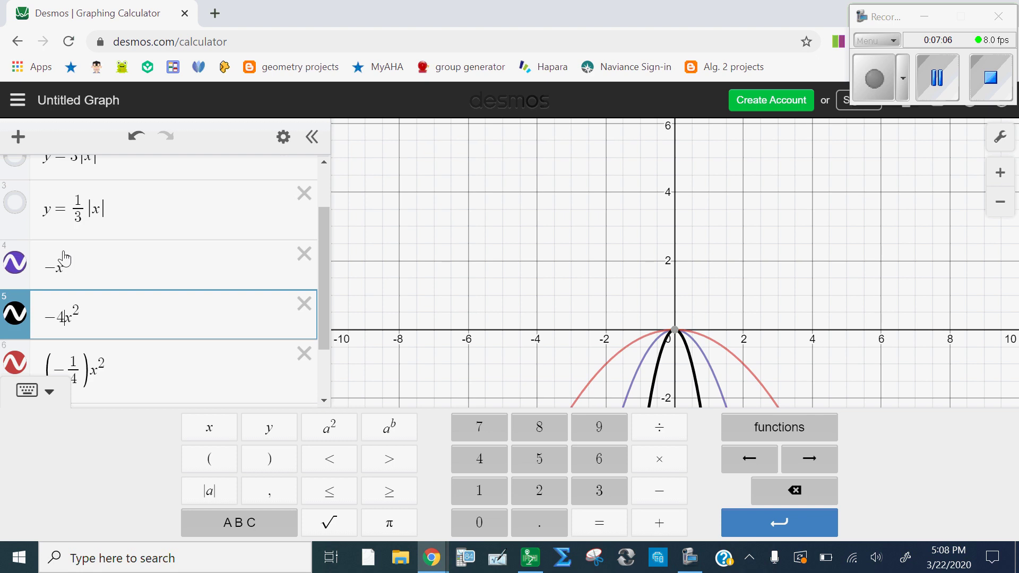
{"action": "double_click", "coordinate": [64, 319]}
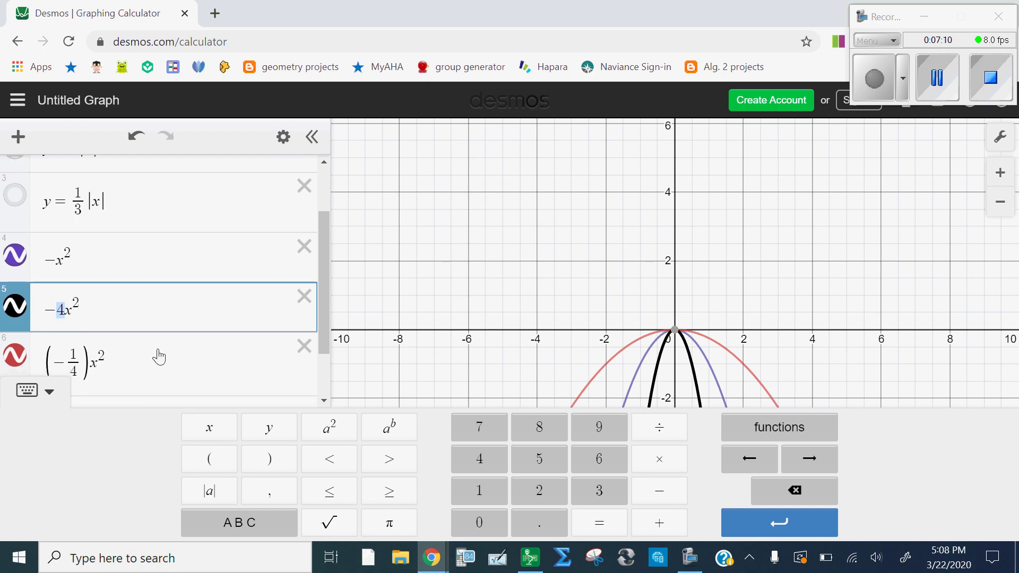
{"action": "left_click", "coordinate": [70, 300]}
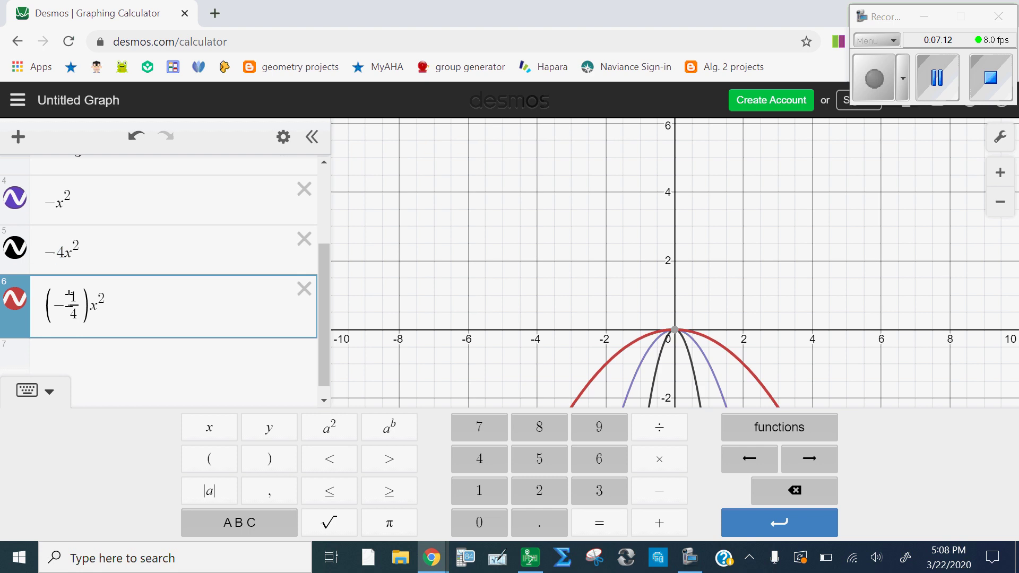
{"action": "double_click", "coordinate": [73, 302]}
{"action": "left_click", "coordinate": [177, 304]}
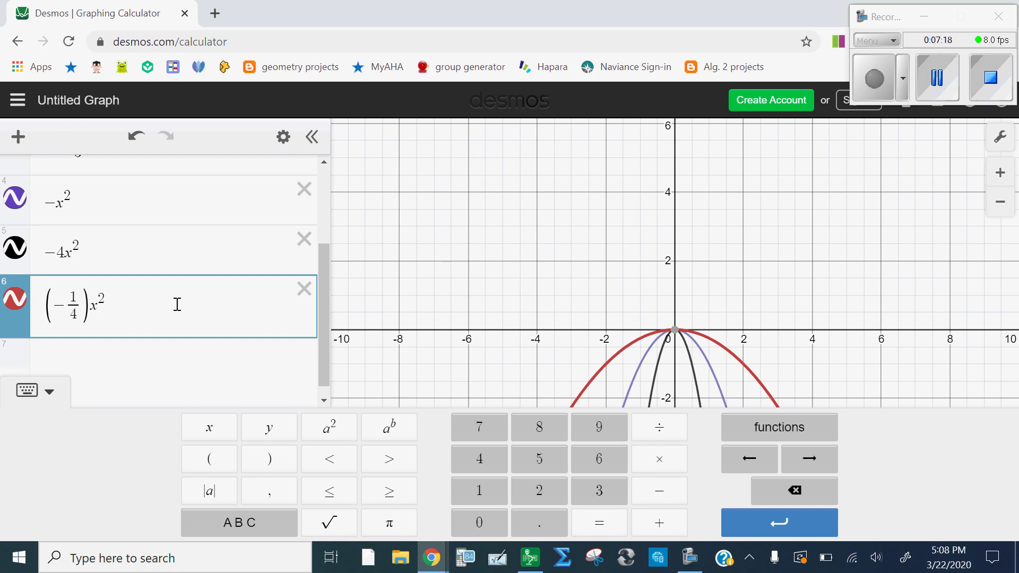